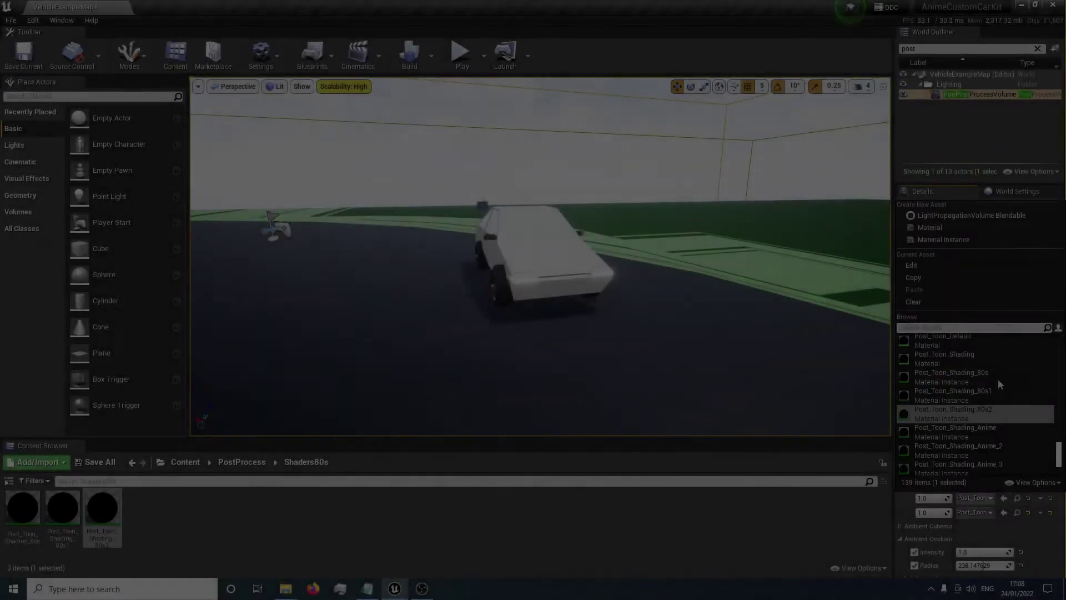
# Step: Empty both Post Process Materials slots on the PostProcessVolume and start Play-in-Editor
pyautogui.click(956, 300)
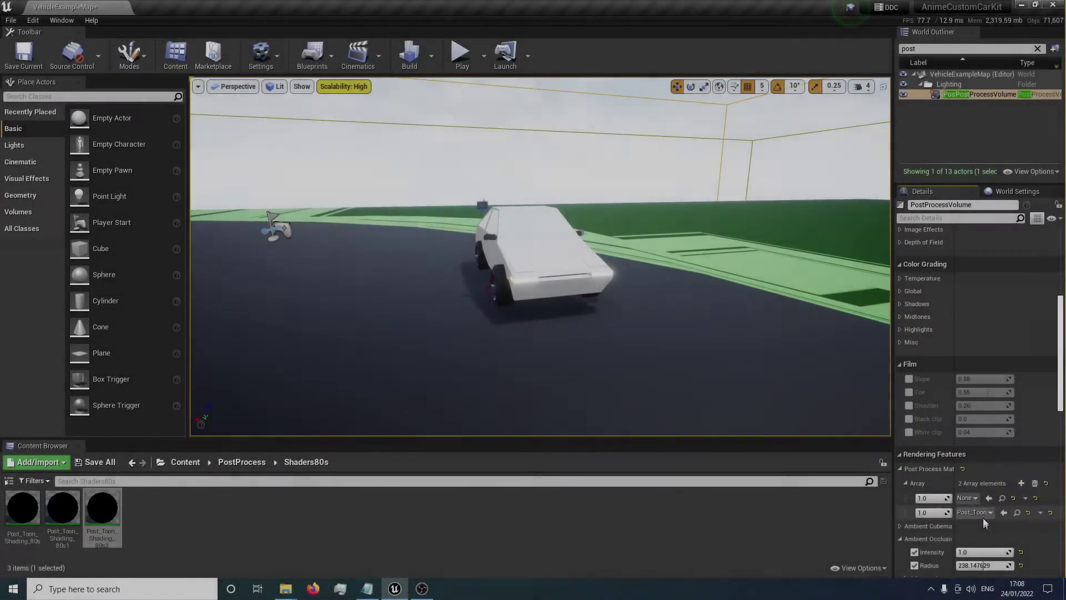
pyautogui.click(982, 516)
pyautogui.click(965, 319)
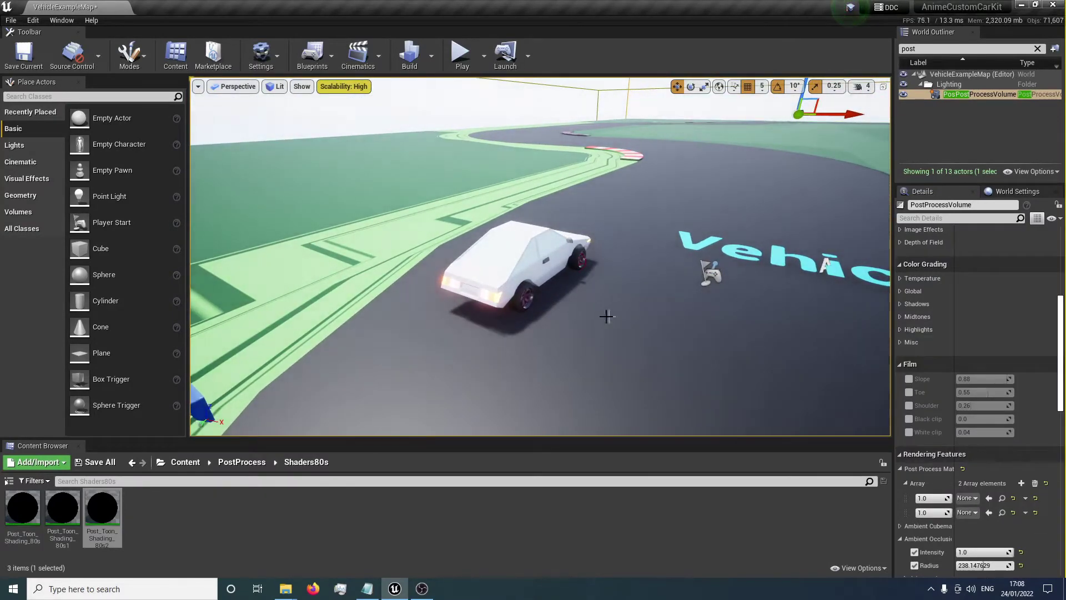
pyautogui.click(464, 58)
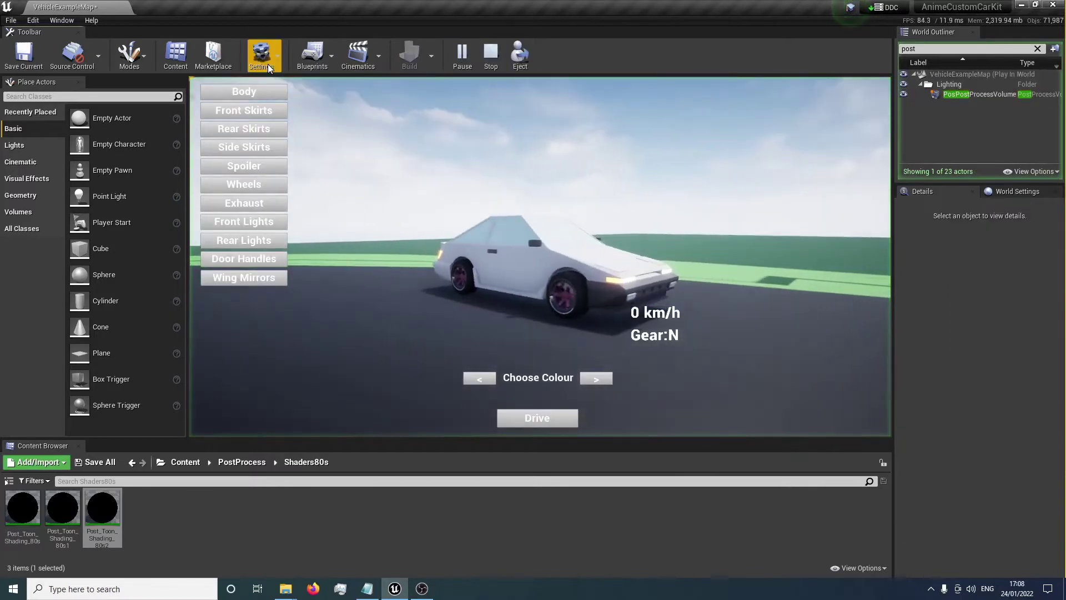
# Step: Switch the car to the Golf and try the front skirts, returning to the rounded skirt
pyautogui.click(464, 125)
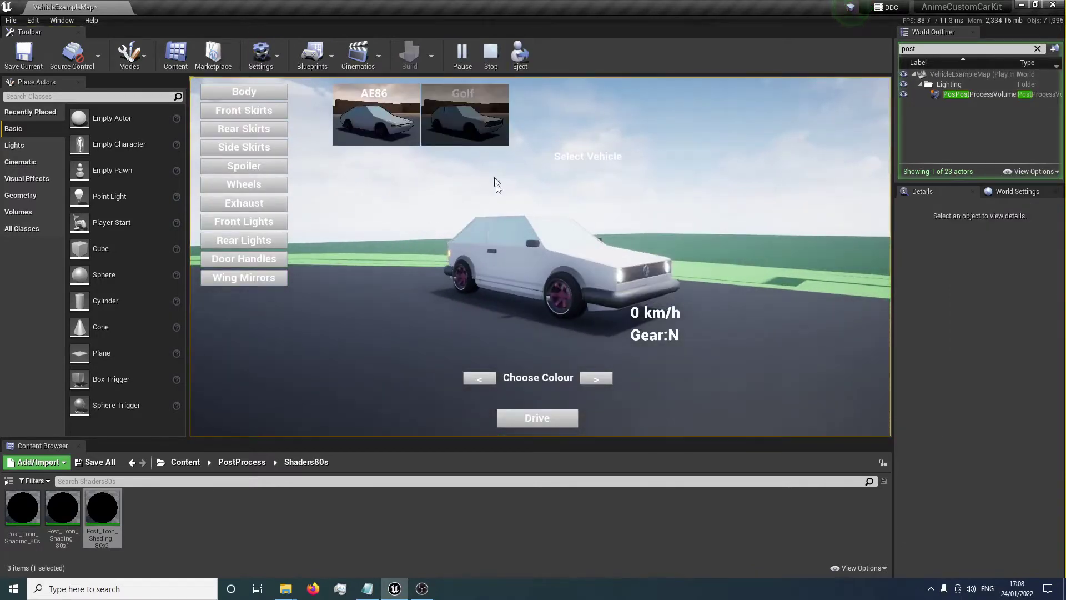
pyautogui.click(250, 111)
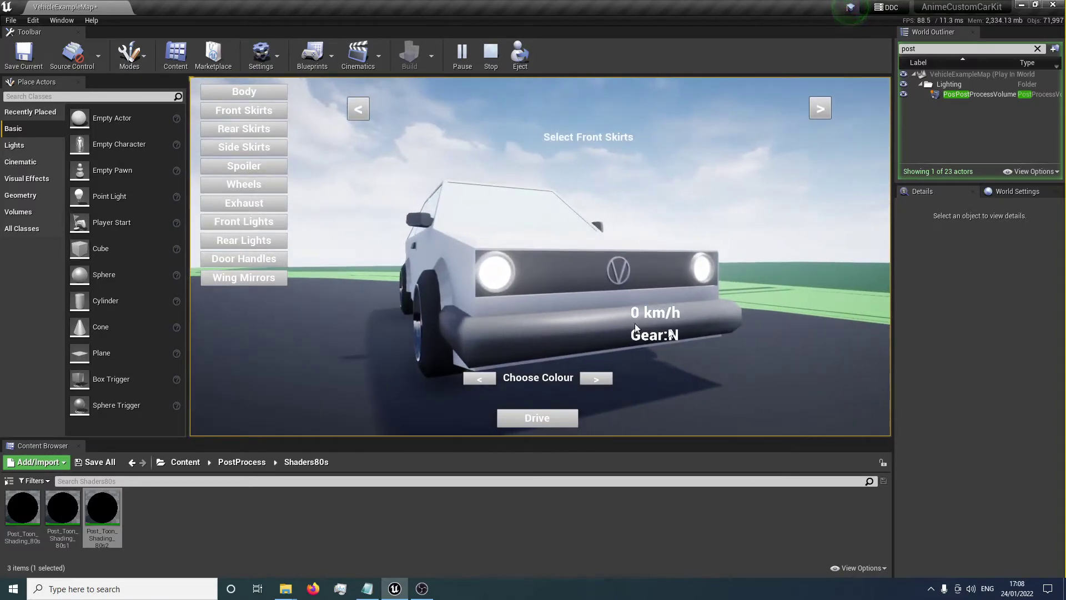
pyautogui.click(824, 109)
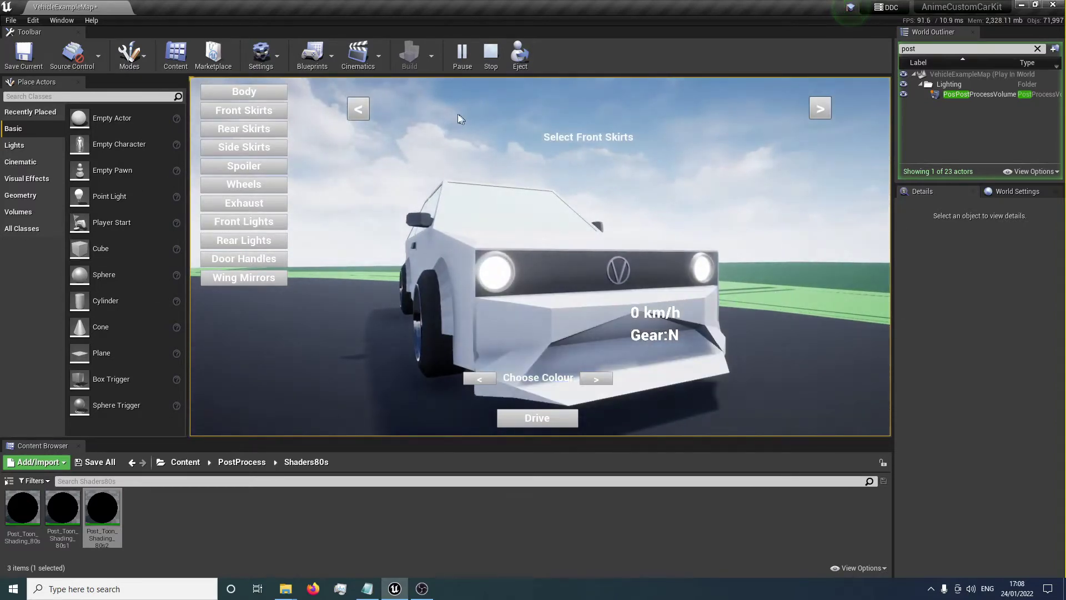
pyautogui.click(356, 114)
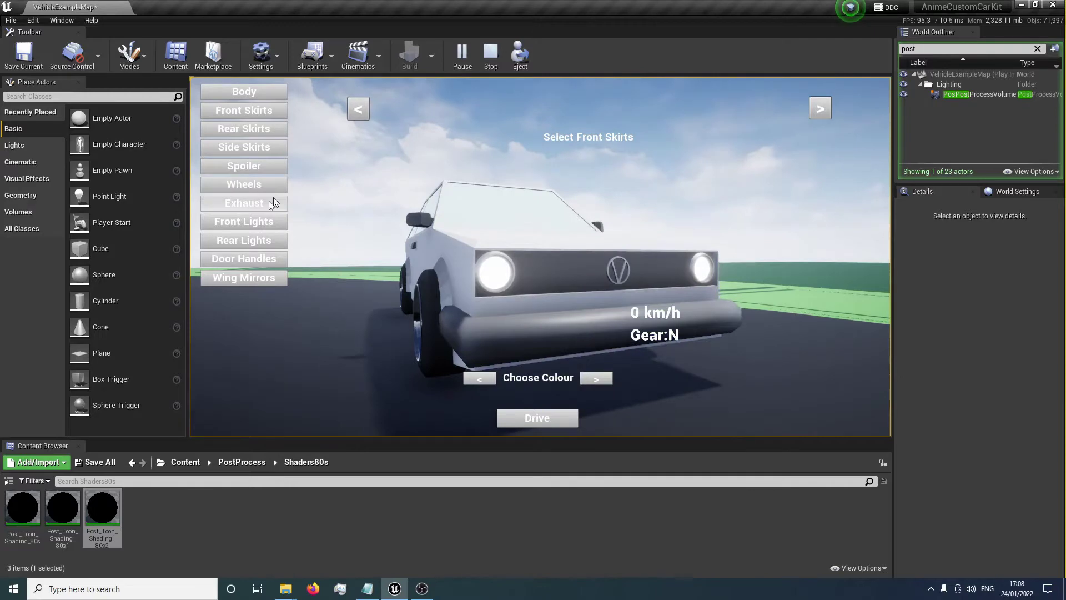
# Step: Fit the large rear wing spoiler and the next door handle, then stop the play session
pyautogui.click(257, 170)
pyautogui.click(822, 111)
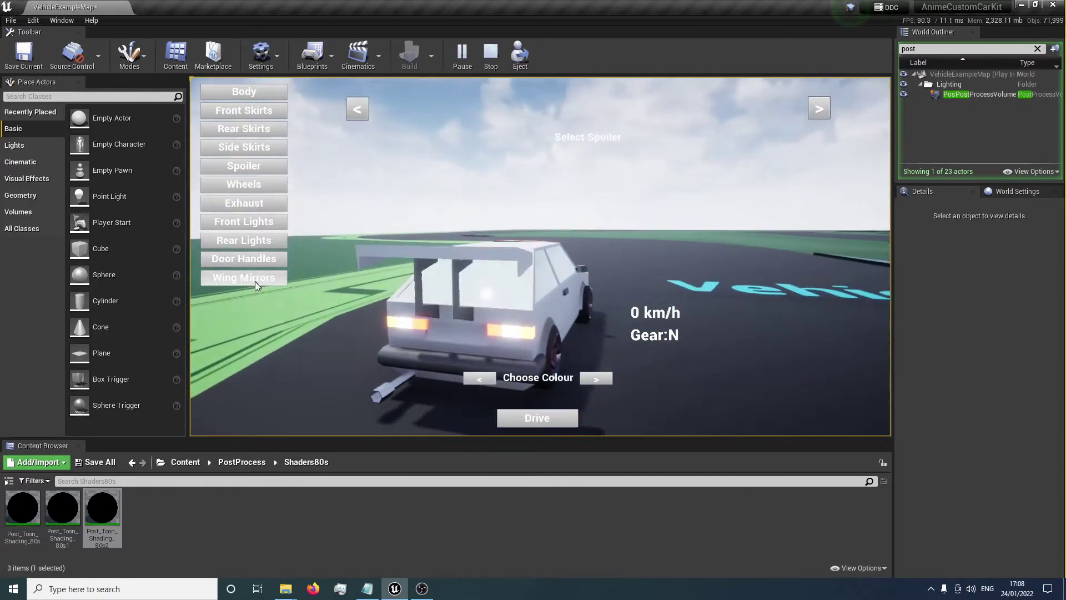
pyautogui.click(255, 260)
pyautogui.click(822, 109)
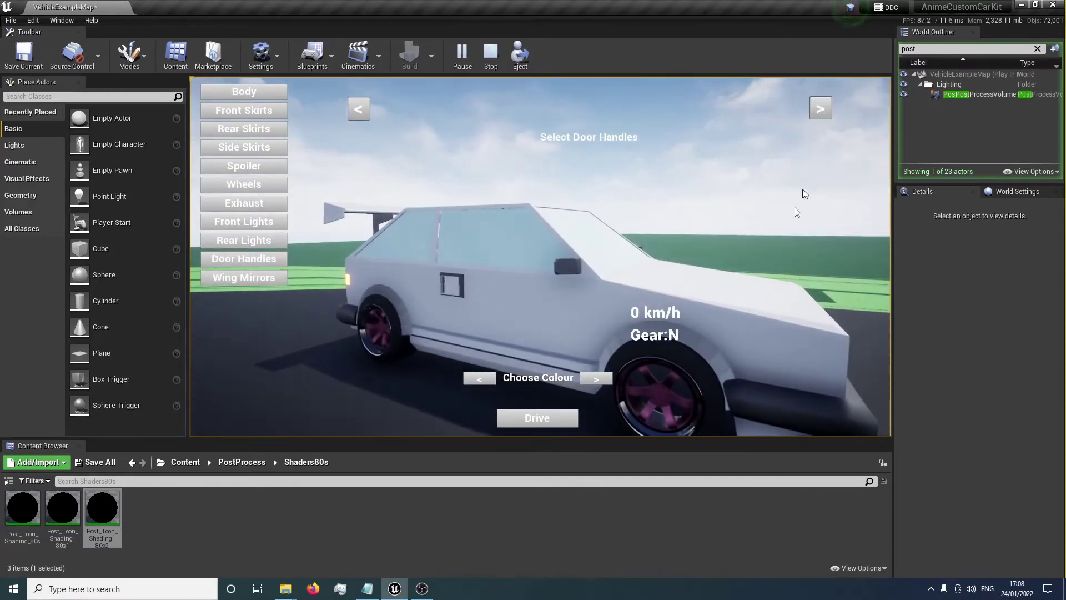
pyautogui.click(249, 108)
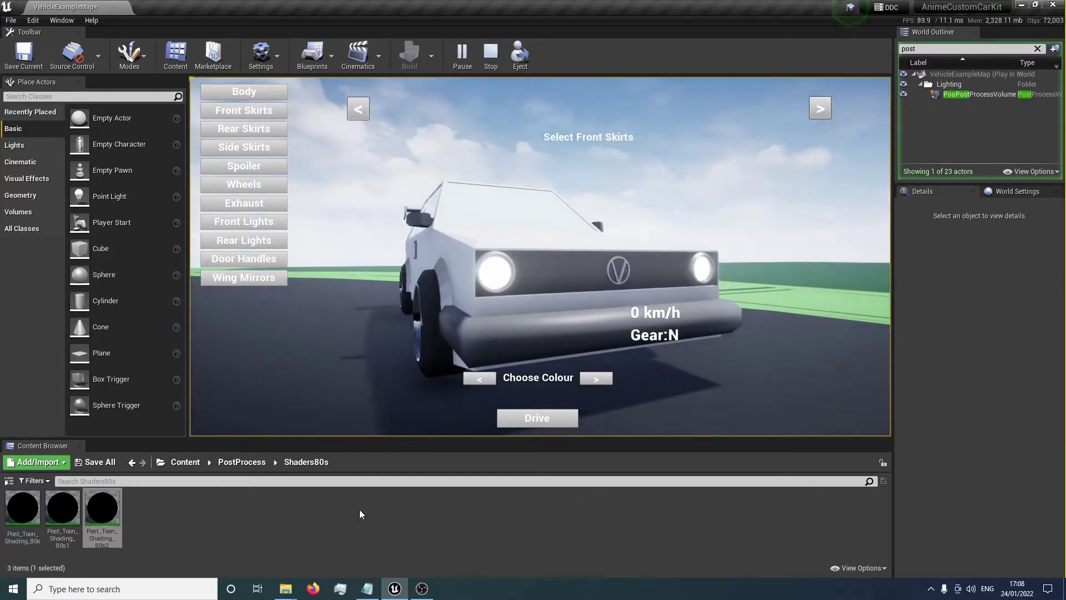
pyautogui.press('Escape')
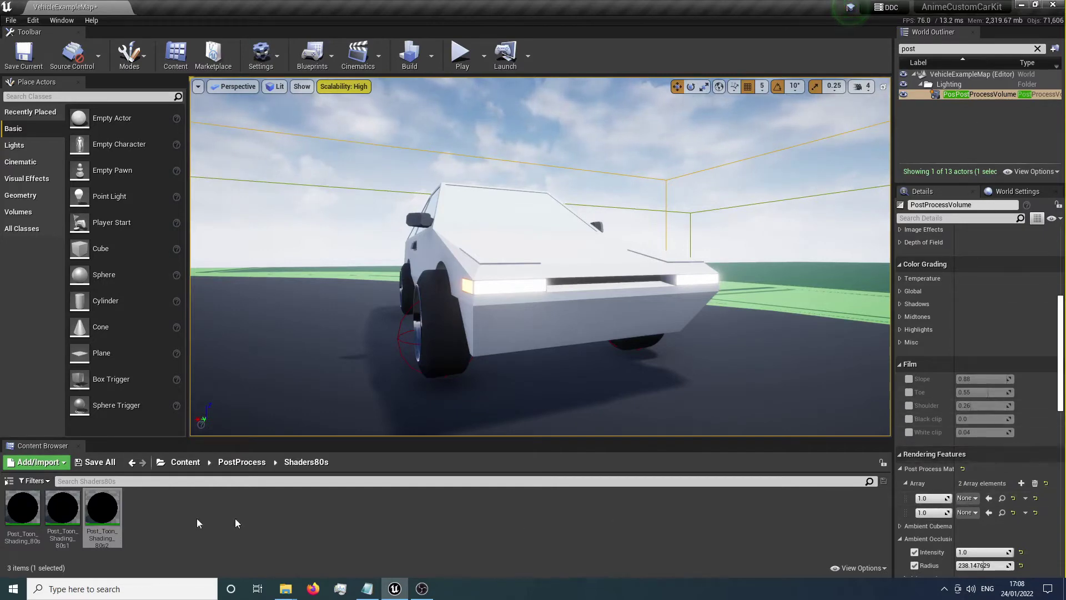
# Step: Go up from Shaders80s to the PostProcess folder in the Content Browser
pyautogui.click(240, 463)
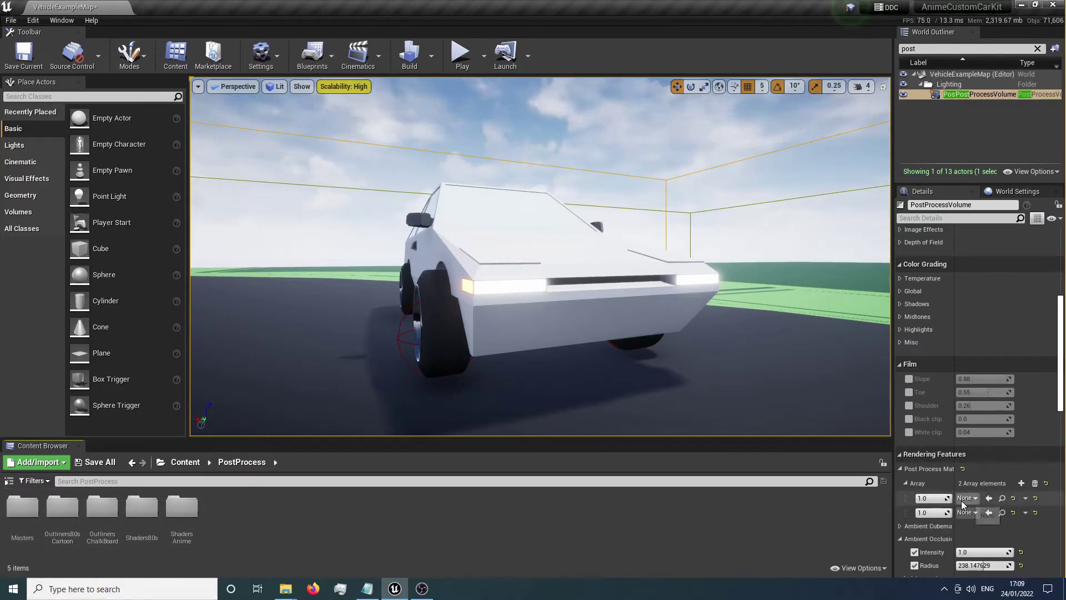
# Step: Open Masters and preview Post_Toon_Coloured_Default and Post_Toon_Coloured_Thick in the first slot
pyautogui.doubleClick(13, 518)
pyautogui.click(22, 509)
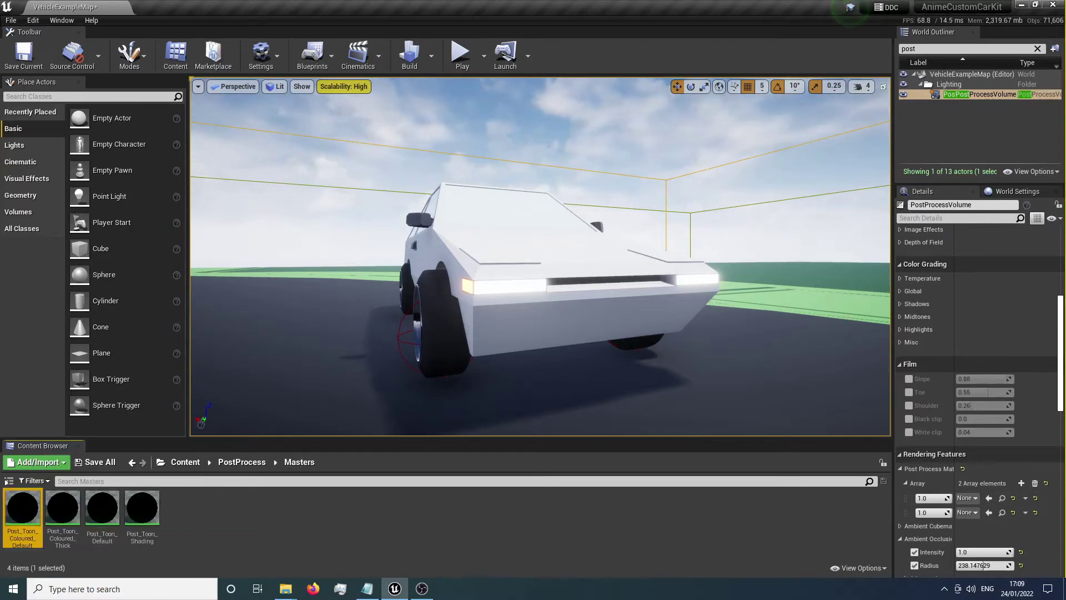
pyautogui.click(989, 498)
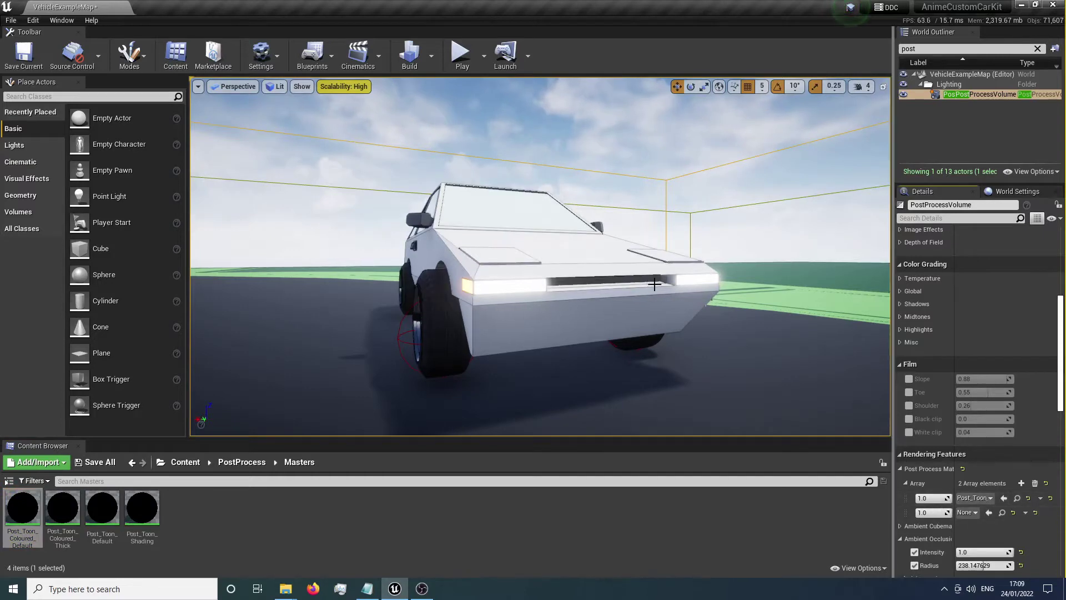
pyautogui.click(63, 508)
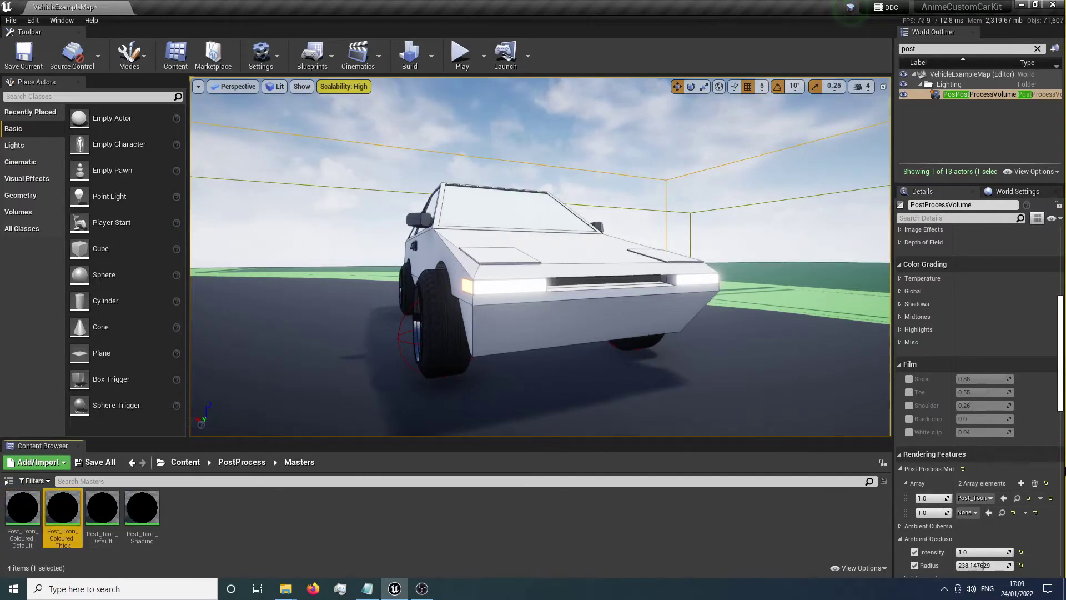
pyautogui.click(1004, 499)
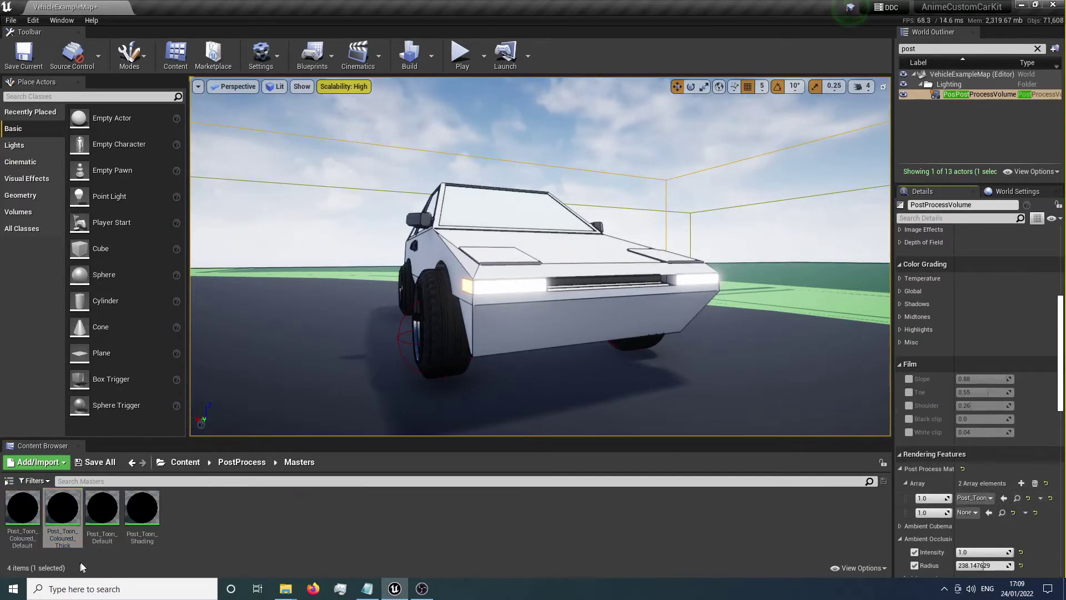
# Step: Preview Post_Toon_Default and Post_Toon_Shading in the first slot, then clear that slot
pyautogui.click(102, 509)
pyautogui.click(1004, 498)
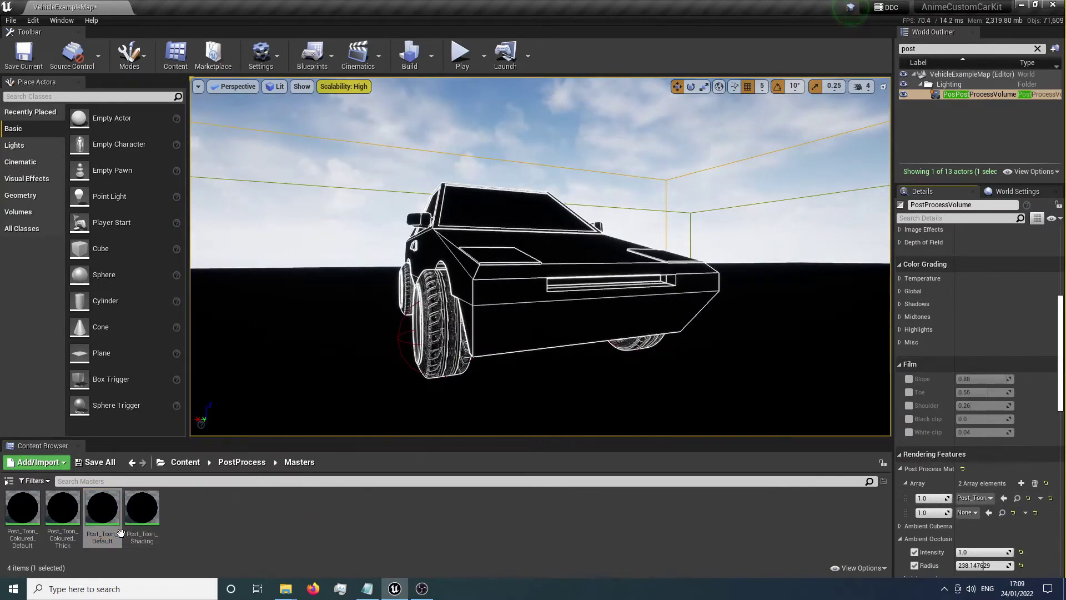
pyautogui.click(141, 511)
pyautogui.click(1004, 499)
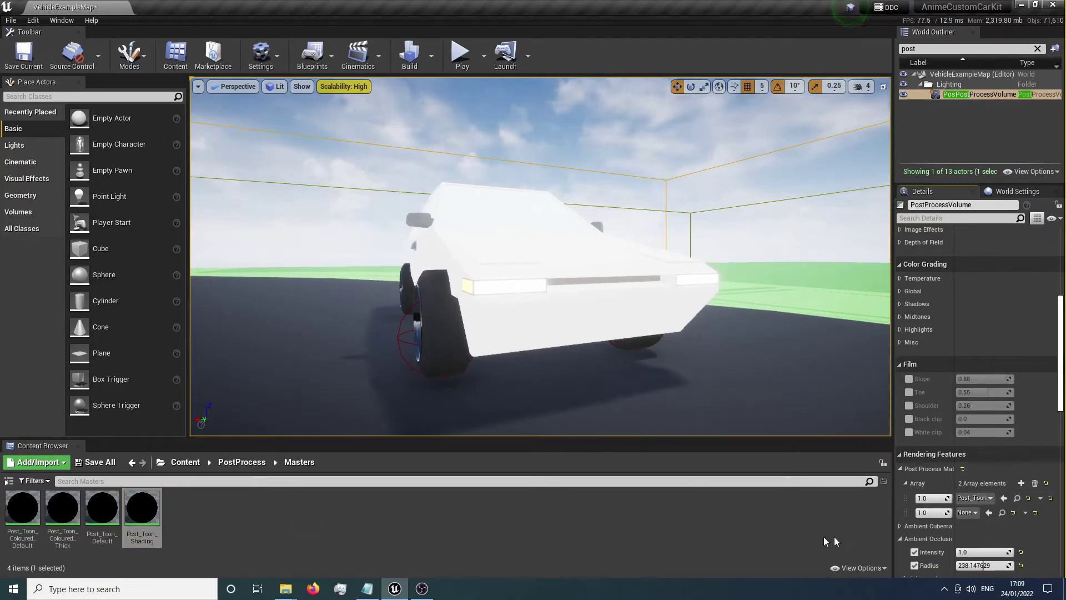
pyautogui.click(975, 498)
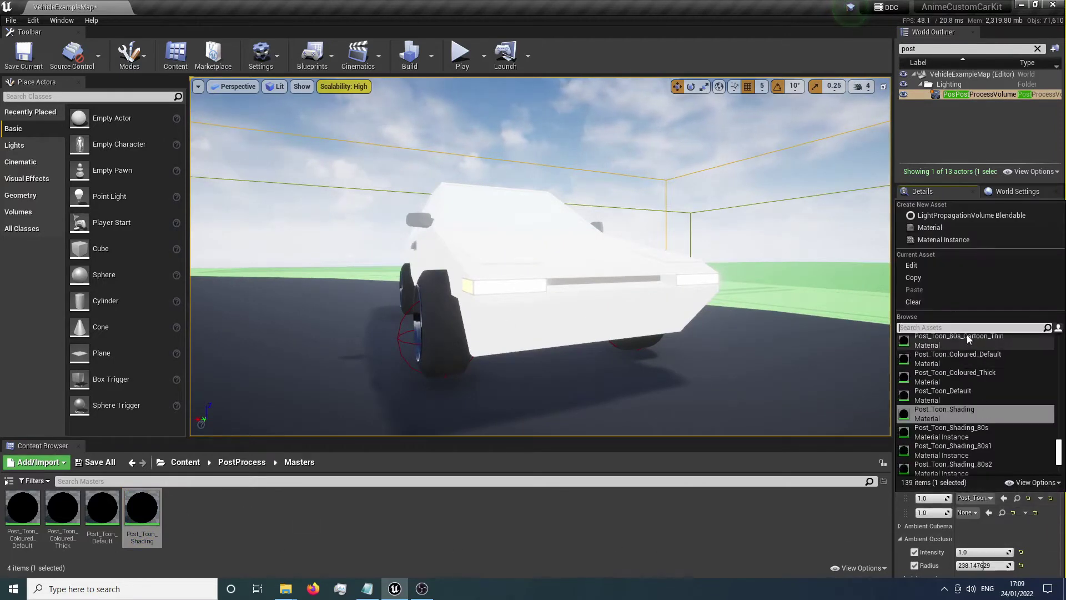
pyautogui.click(958, 300)
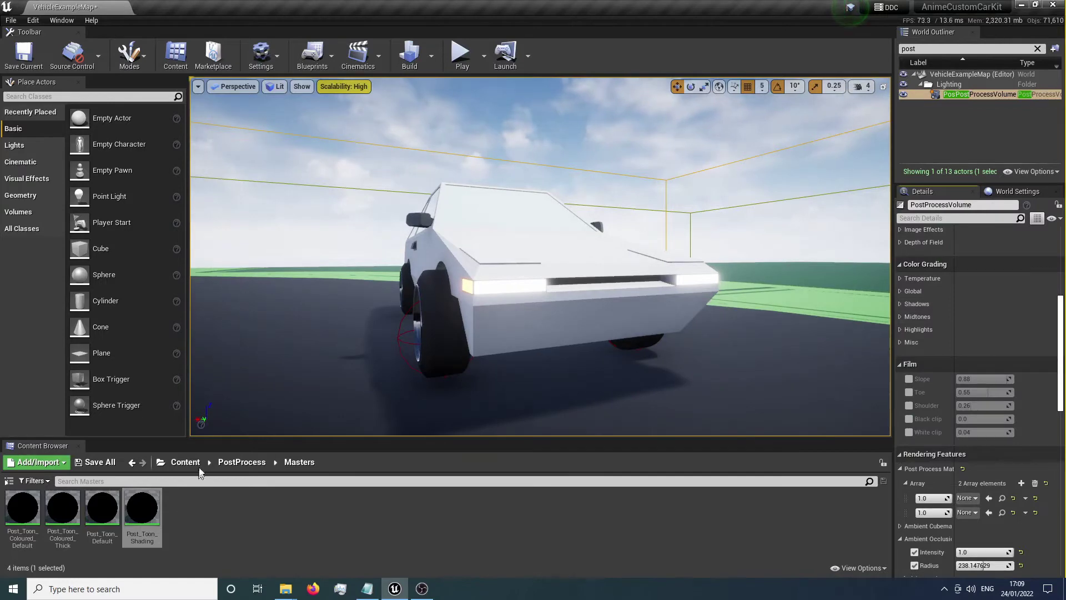
# Step: Open OutlinersChalkBoard and preview Post_ChalkBoard and its sky-excluding version in the first slot
pyautogui.click(226, 462)
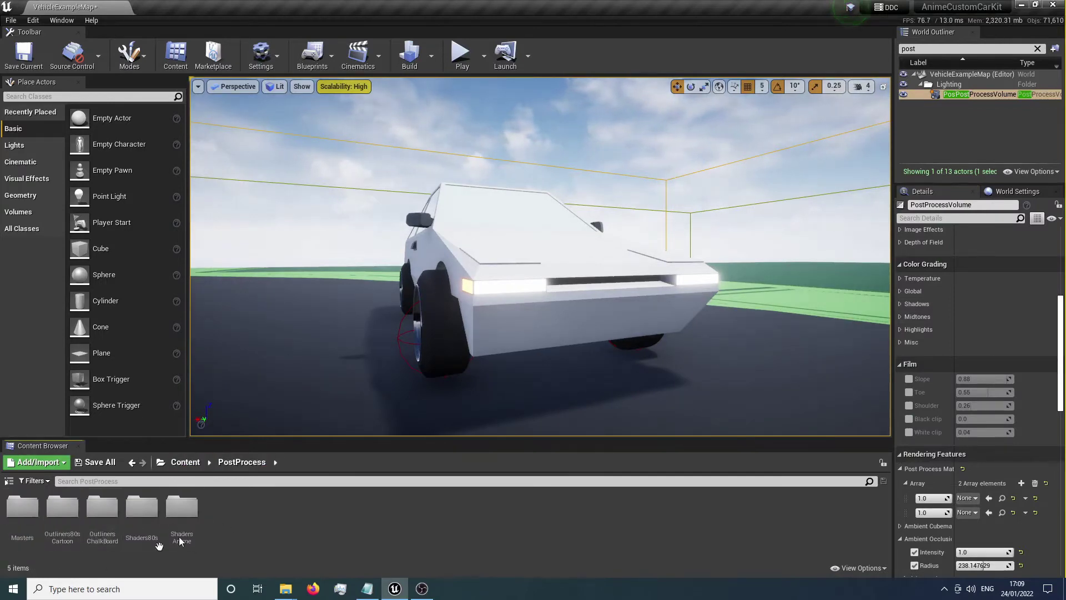
pyautogui.doubleClick(102, 507)
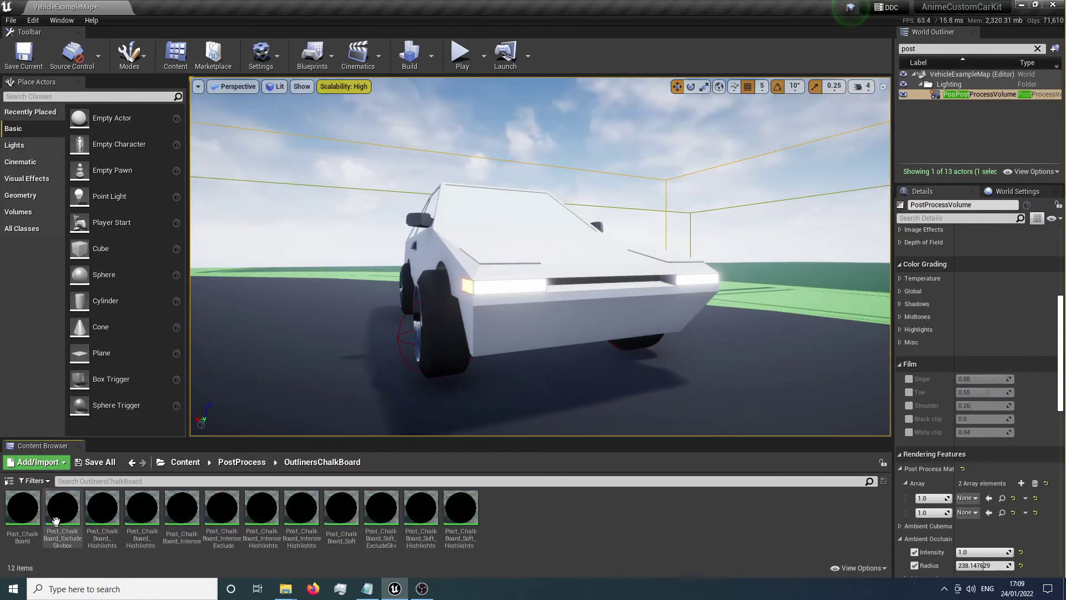
pyautogui.click(35, 505)
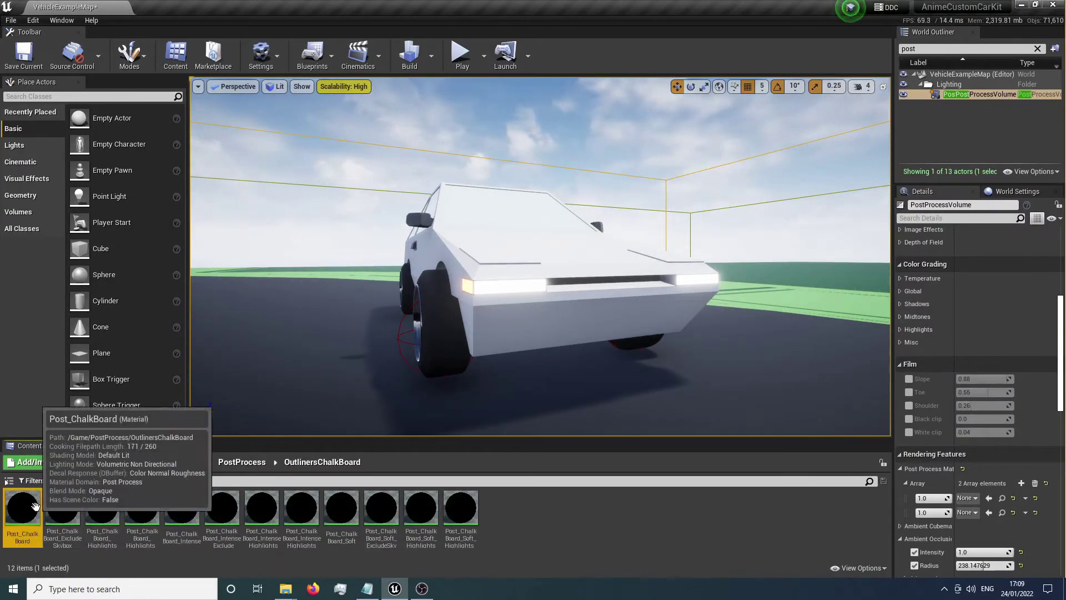
pyautogui.click(989, 498)
pyautogui.click(62, 507)
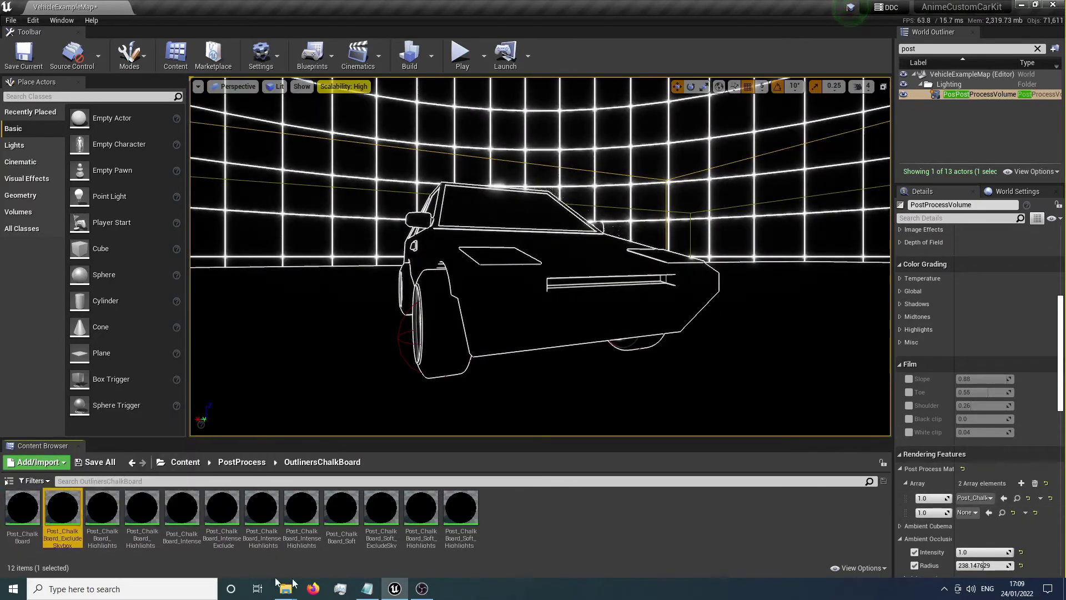
pyautogui.click(1007, 496)
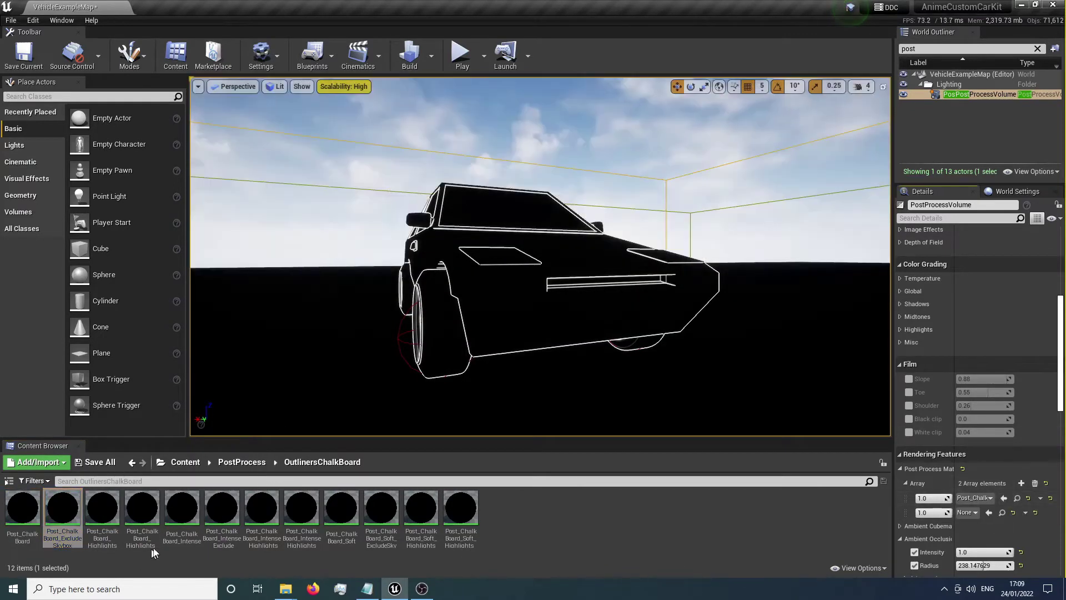
# Step: Preview the ChalkBoard Highlights, Highlights_ExcludeSkybox and Intense materials in the first slot
pyautogui.click(103, 507)
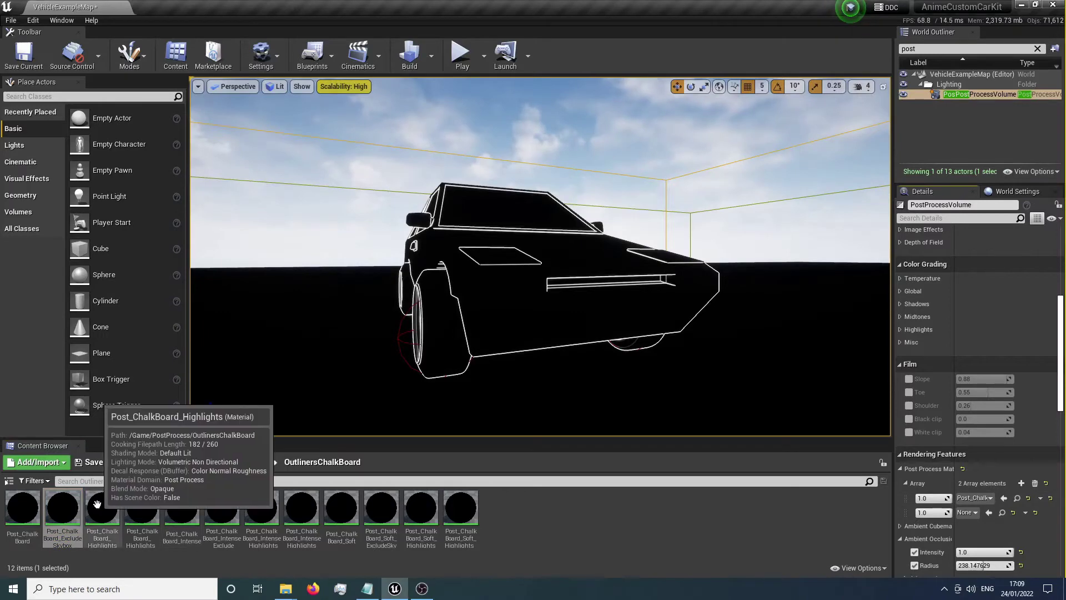
pyautogui.click(1004, 498)
pyautogui.click(142, 506)
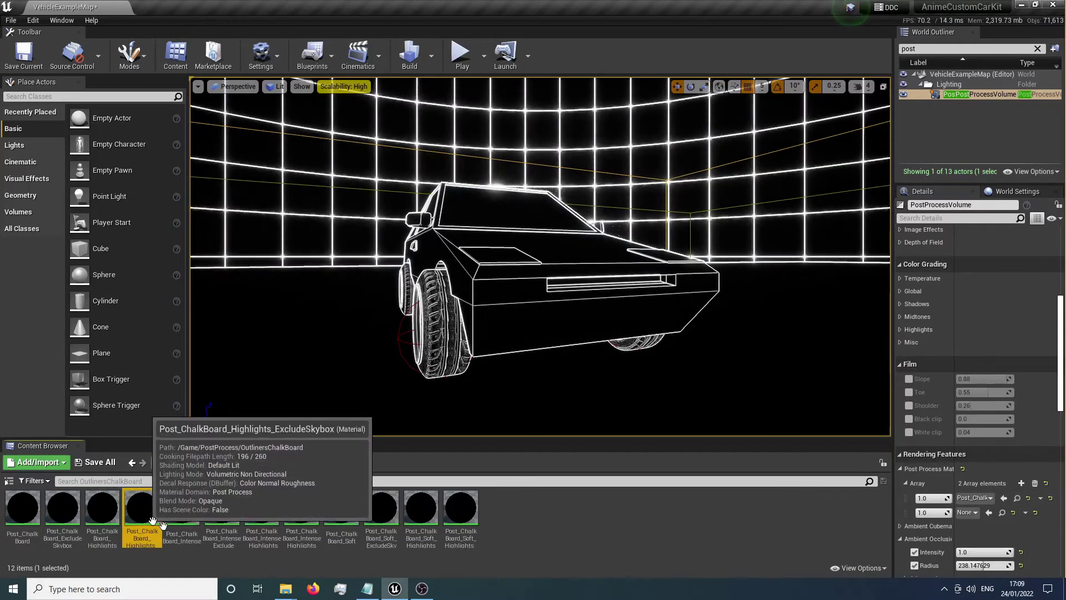
pyautogui.click(1005, 498)
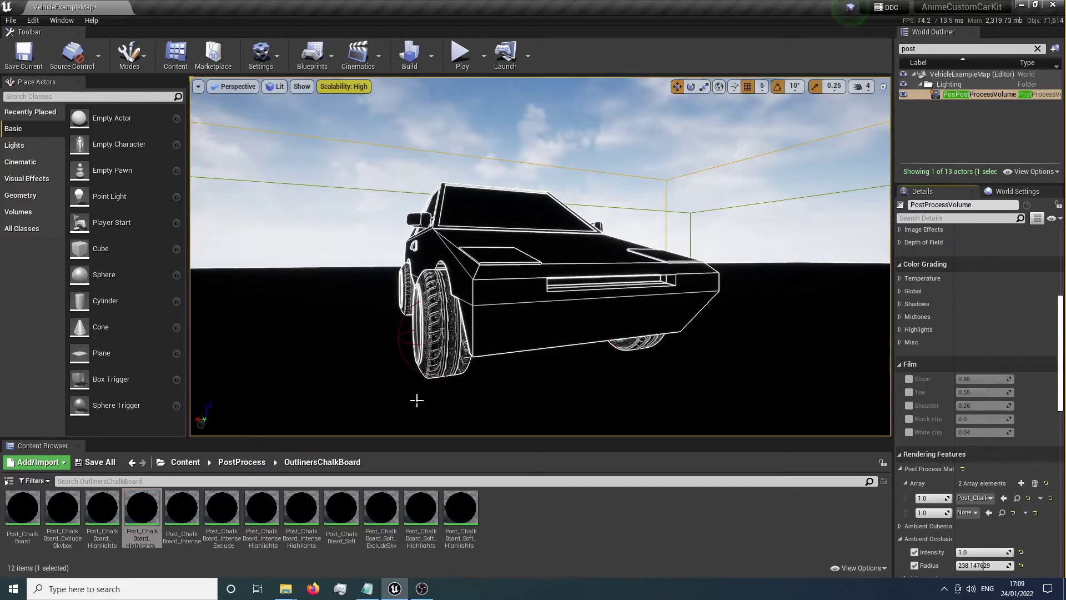
pyautogui.click(182, 506)
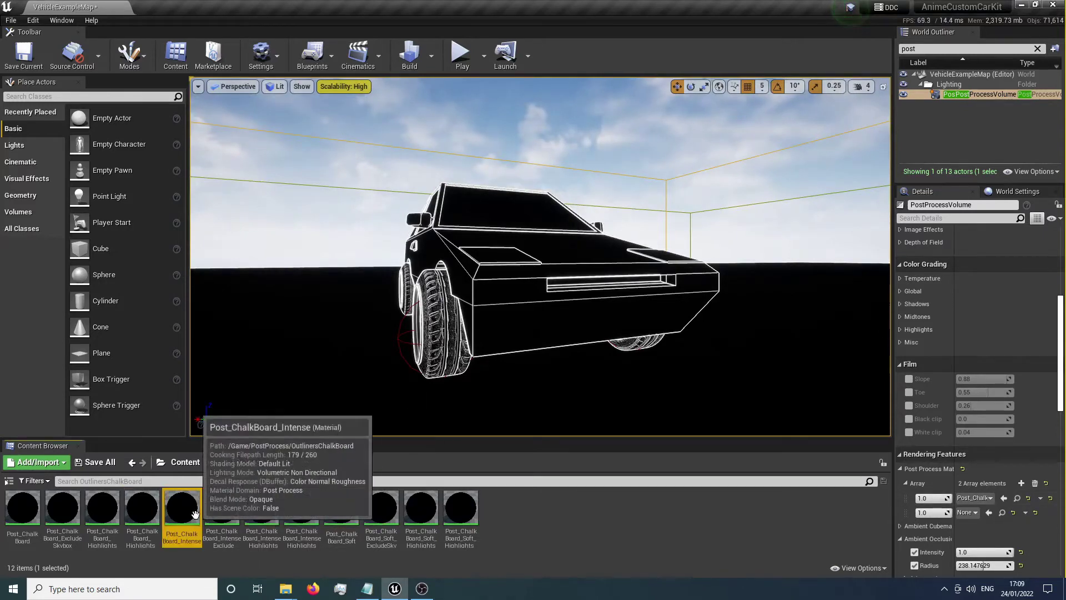
pyautogui.click(1004, 498)
# Step: Apply Post_ChalkBoard_Intense_ExcludeSkybox to the first slot and select the Intense Highlights material
pyautogui.click(233, 505)
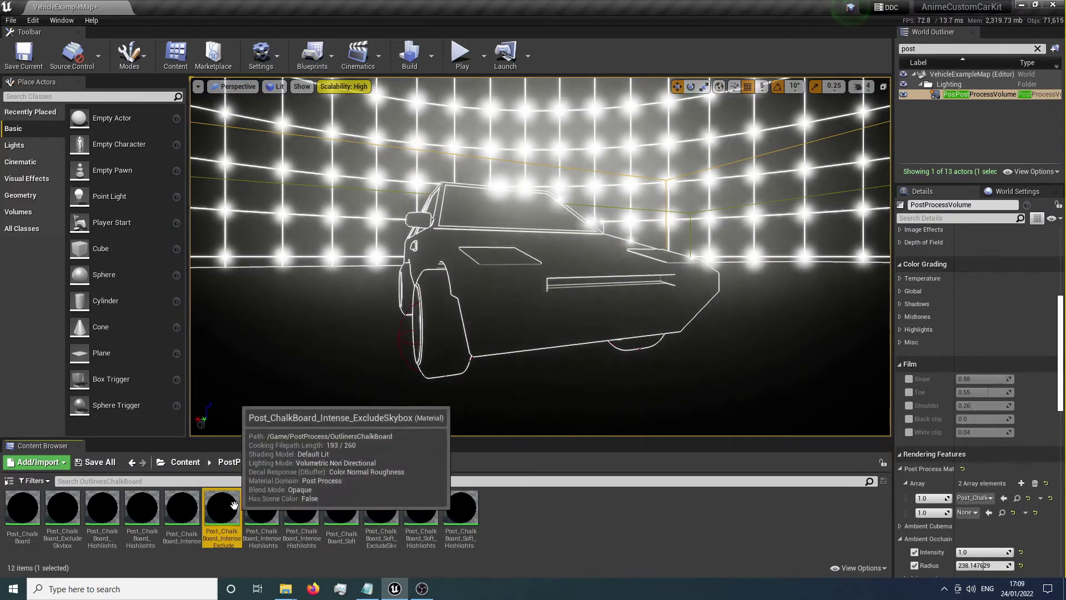
pyautogui.click(1003, 499)
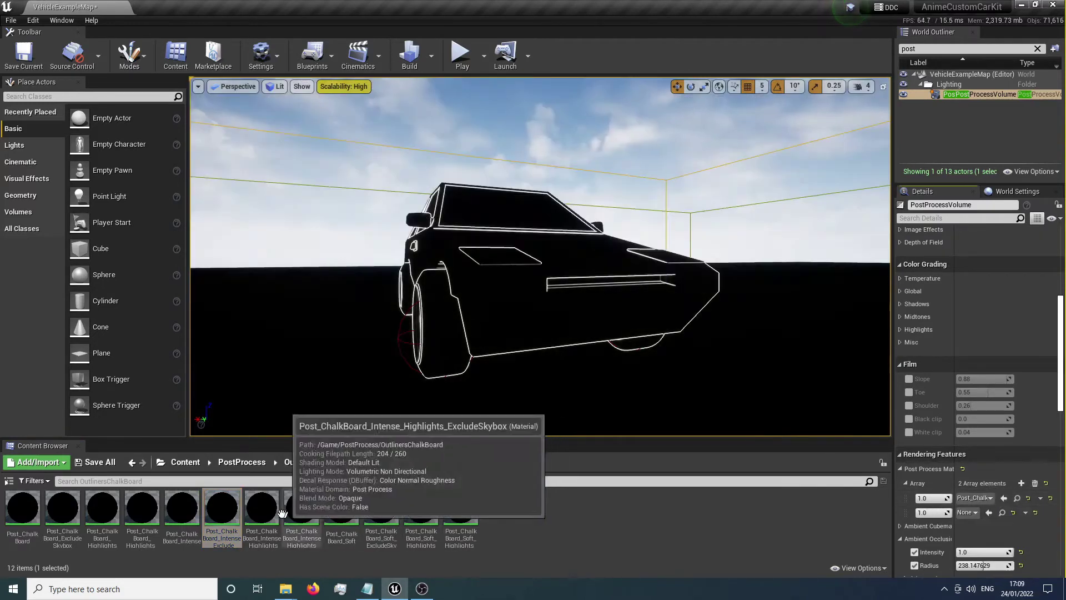
pyautogui.click(269, 508)
# Step: Preview the Intense Highlights, Intense, then Intense Highlights chalkboard materials in the first slot
pyautogui.click(1003, 498)
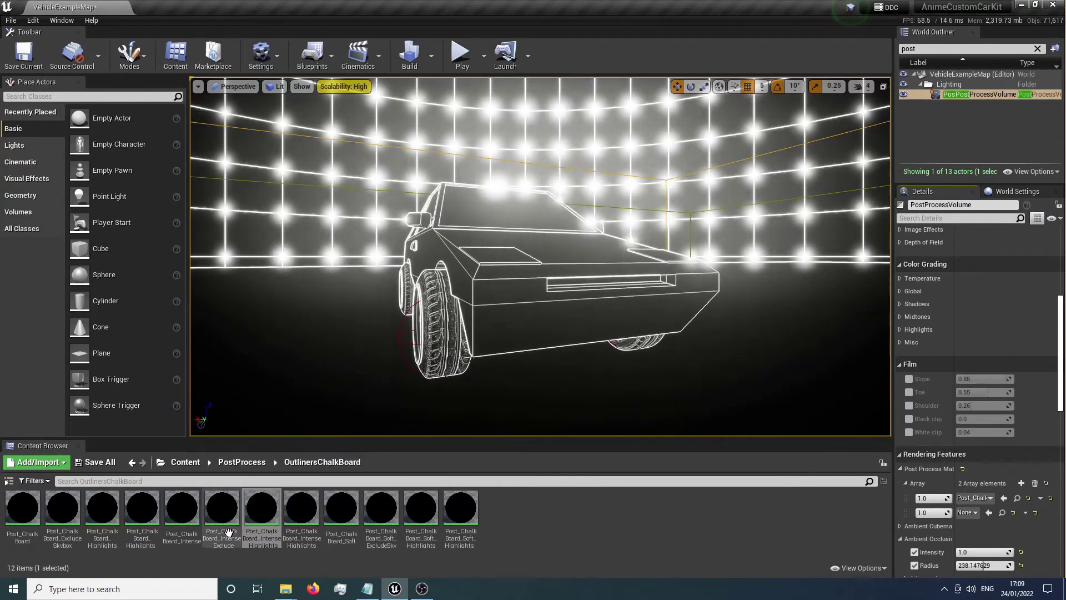
pyautogui.click(182, 508)
pyautogui.click(1004, 497)
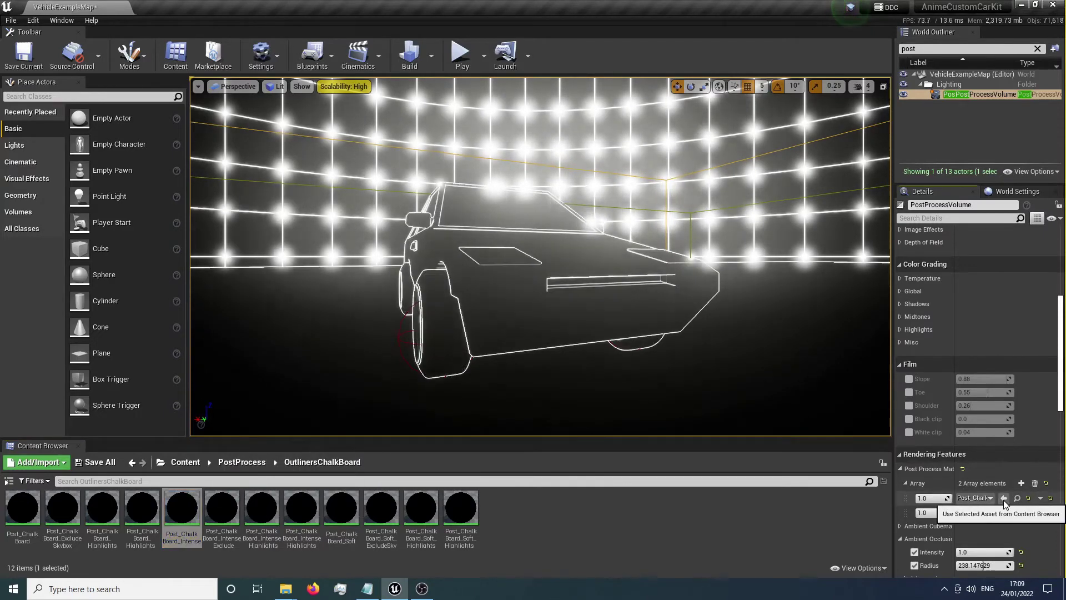
pyautogui.click(271, 505)
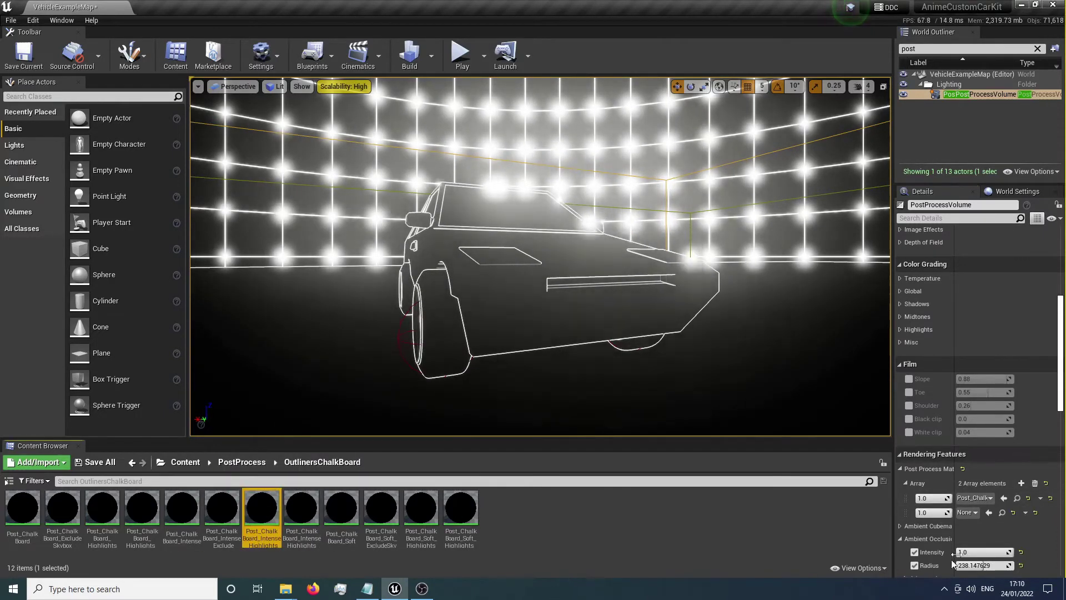
pyautogui.click(1004, 497)
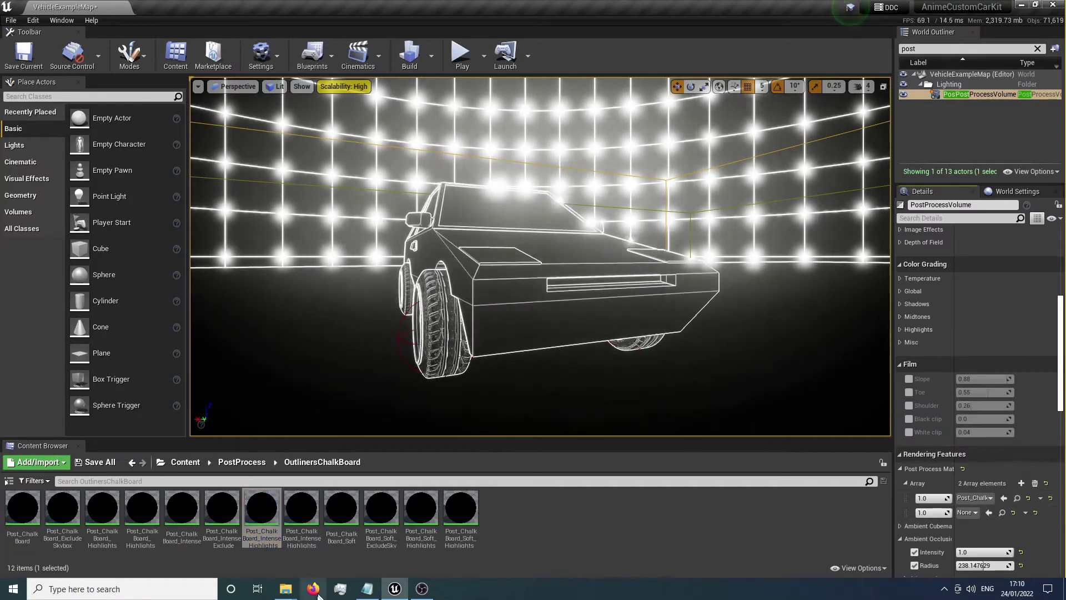
# Step: Preview Post_Chalk_Board_Soft, its sky-excluding version and Soft Highlights in the first slot
pyautogui.click(341, 508)
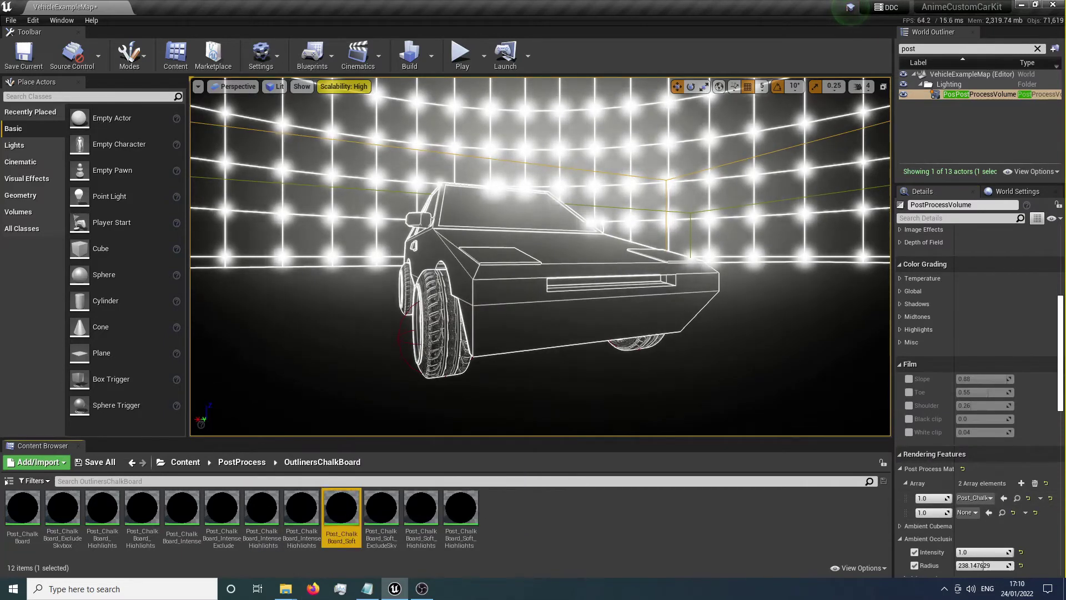
pyautogui.click(1004, 498)
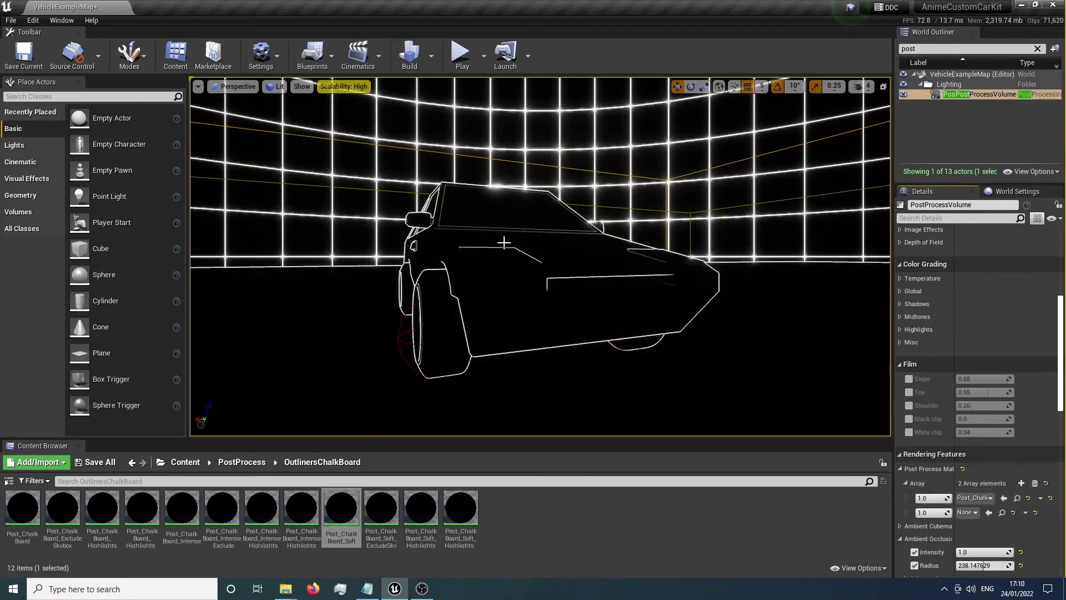
pyautogui.click(381, 508)
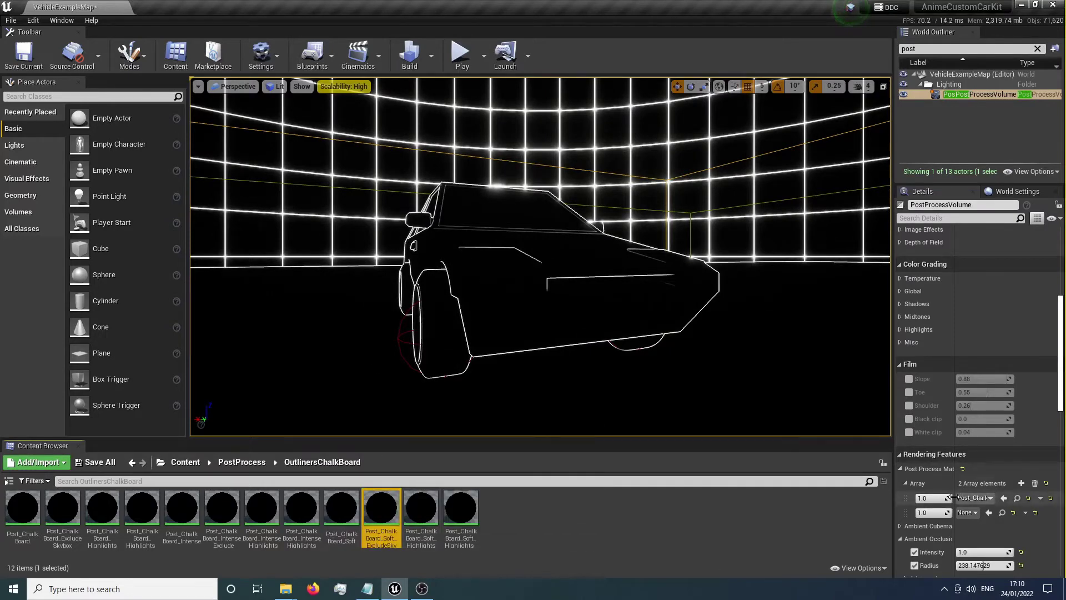
pyautogui.click(1003, 498)
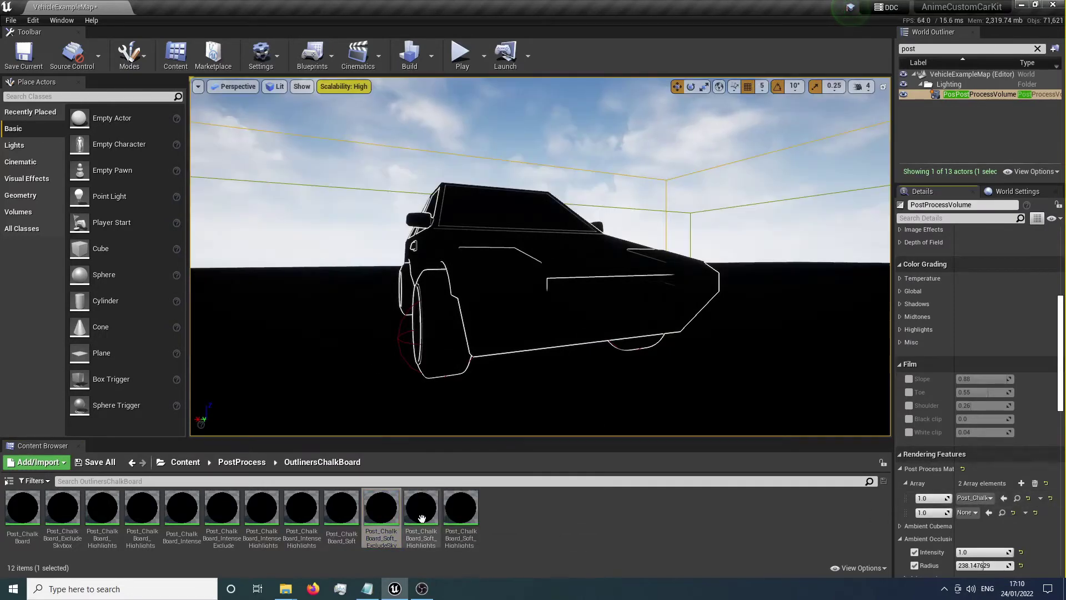
pyautogui.click(421, 518)
pyautogui.click(1005, 498)
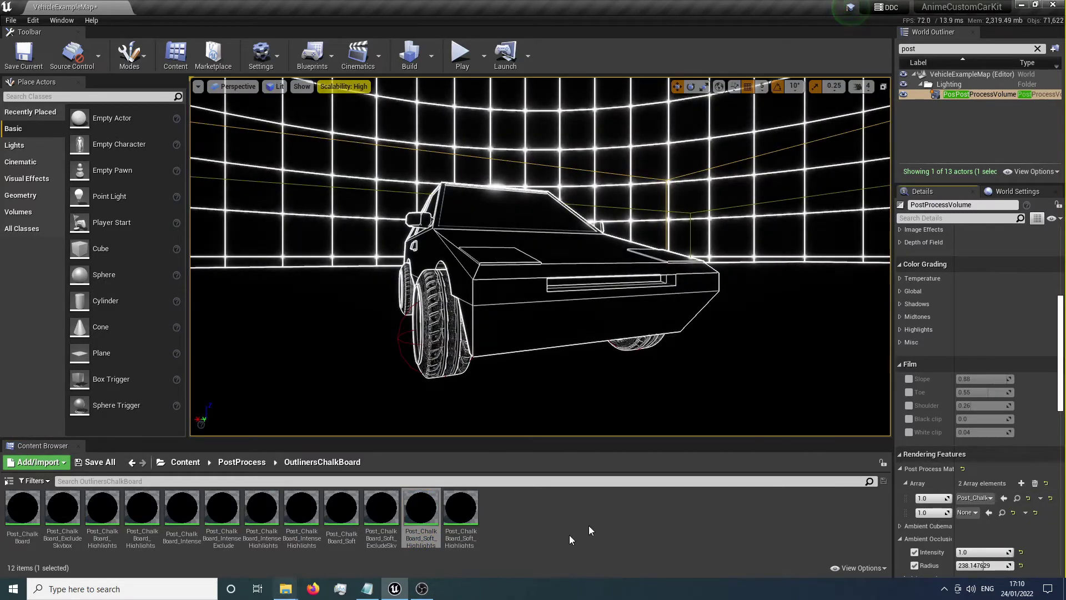
pyautogui.click(461, 508)
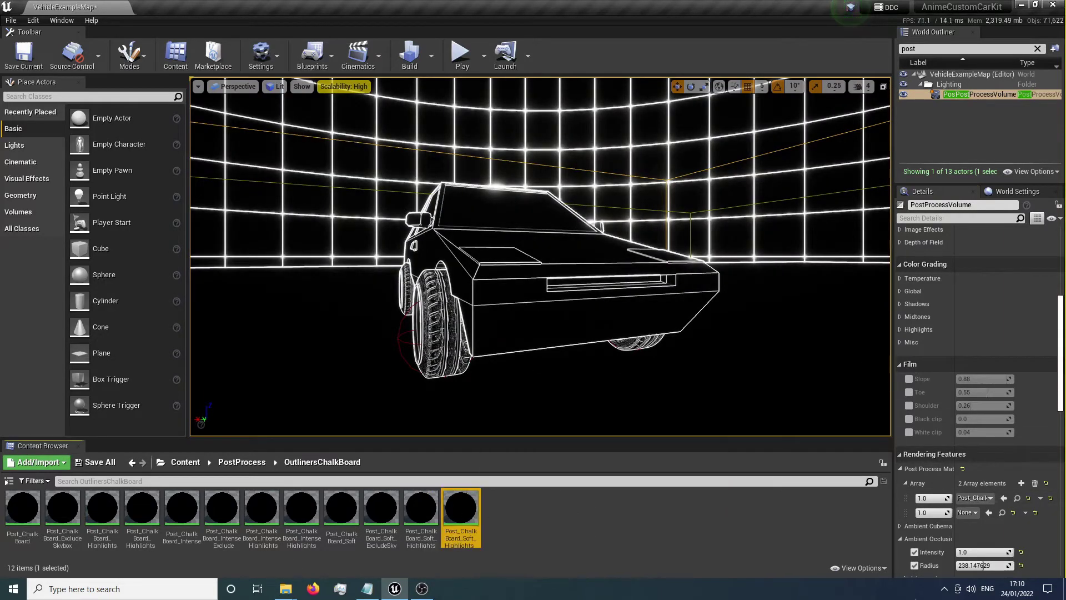
# Step: Apply the last soft highlights variant, then switch element 0 to Post_Toon_Coloured_Thick from Masters
pyautogui.click(1004, 497)
pyautogui.click(242, 462)
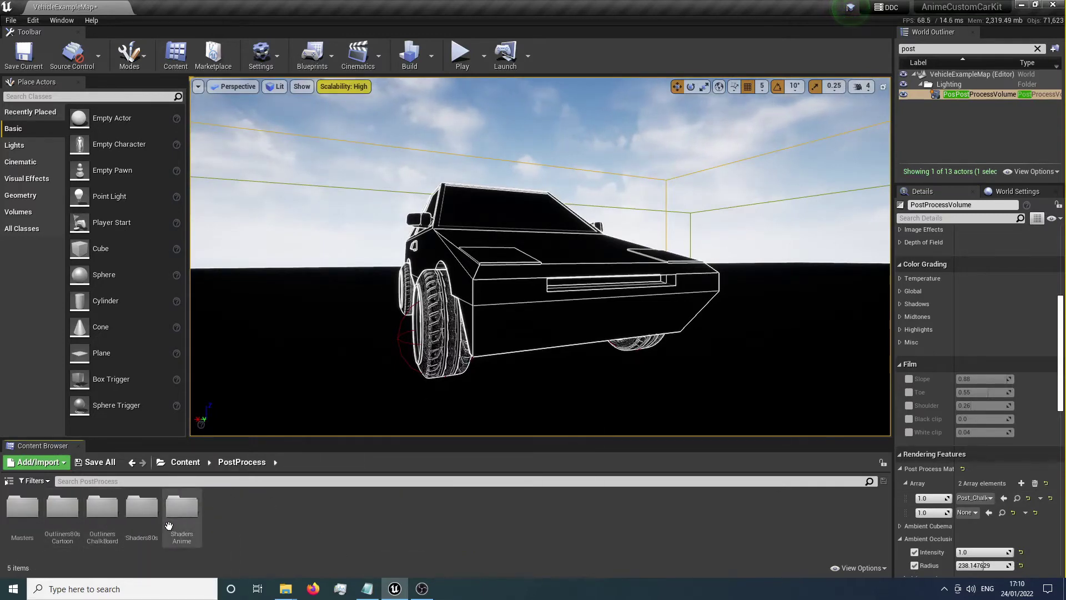
pyautogui.doubleClick(25, 522)
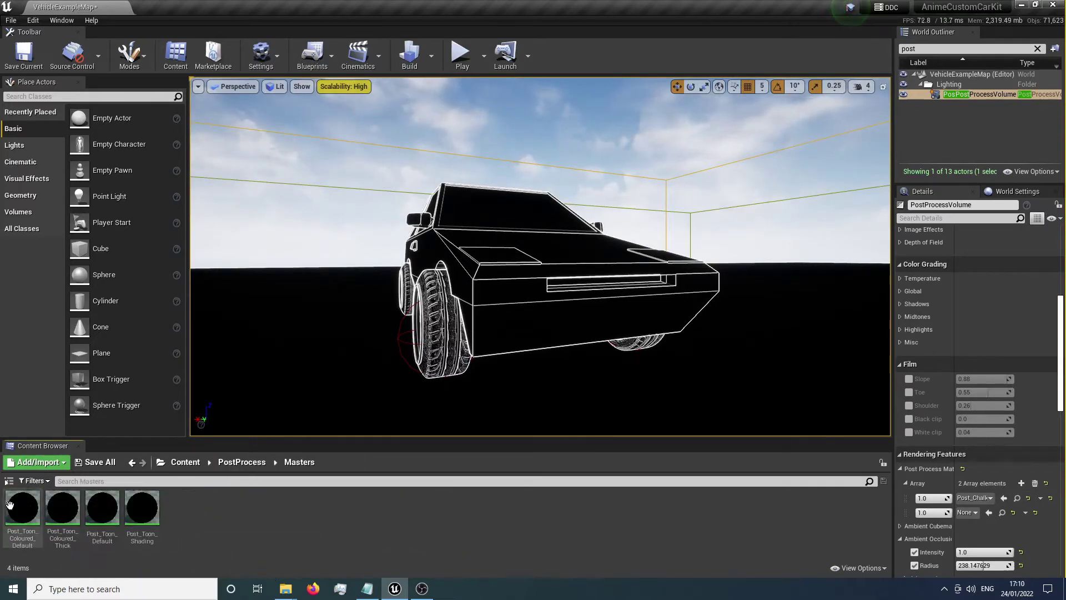
pyautogui.click(1004, 497)
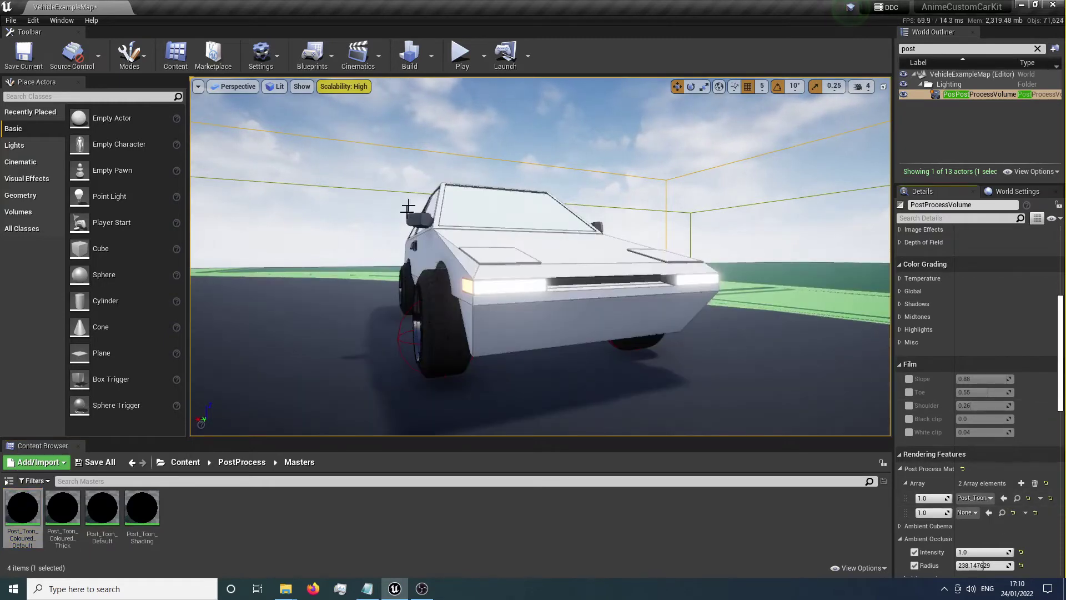
pyautogui.click(62, 508)
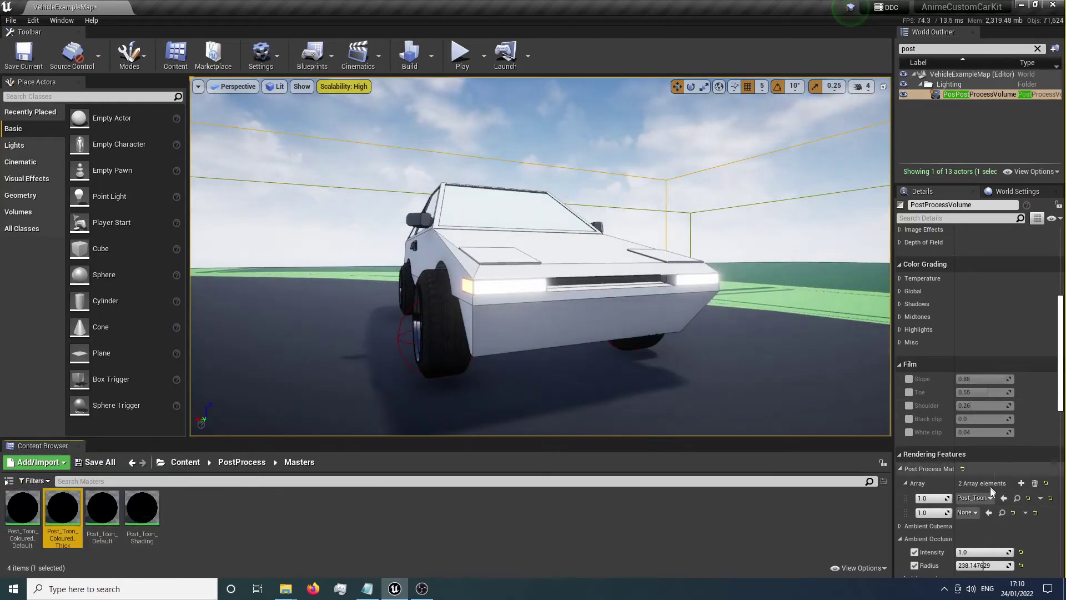
pyautogui.click(1005, 497)
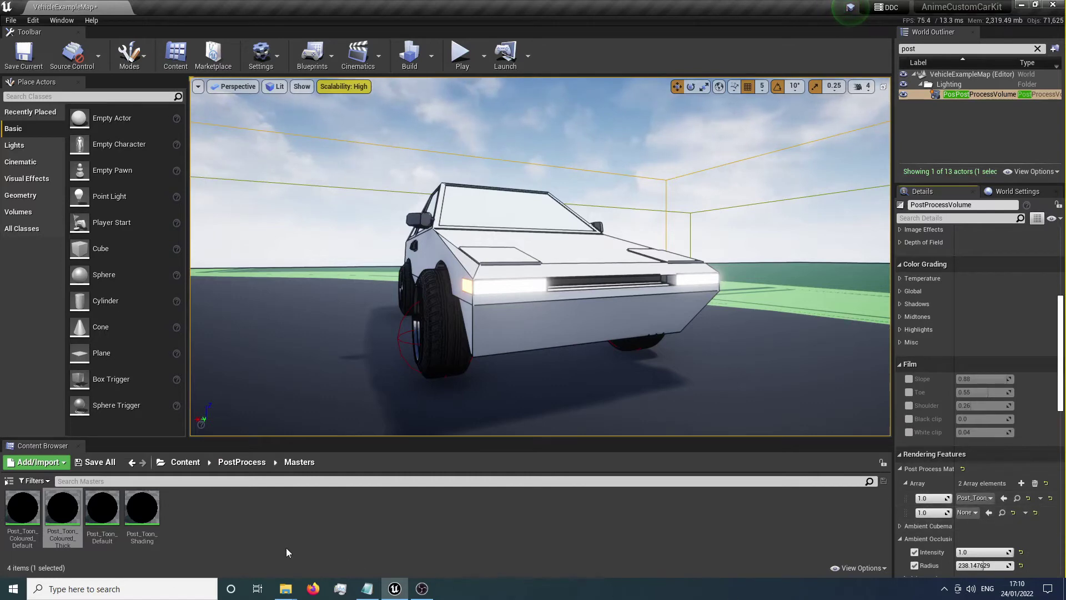
pyautogui.click(258, 463)
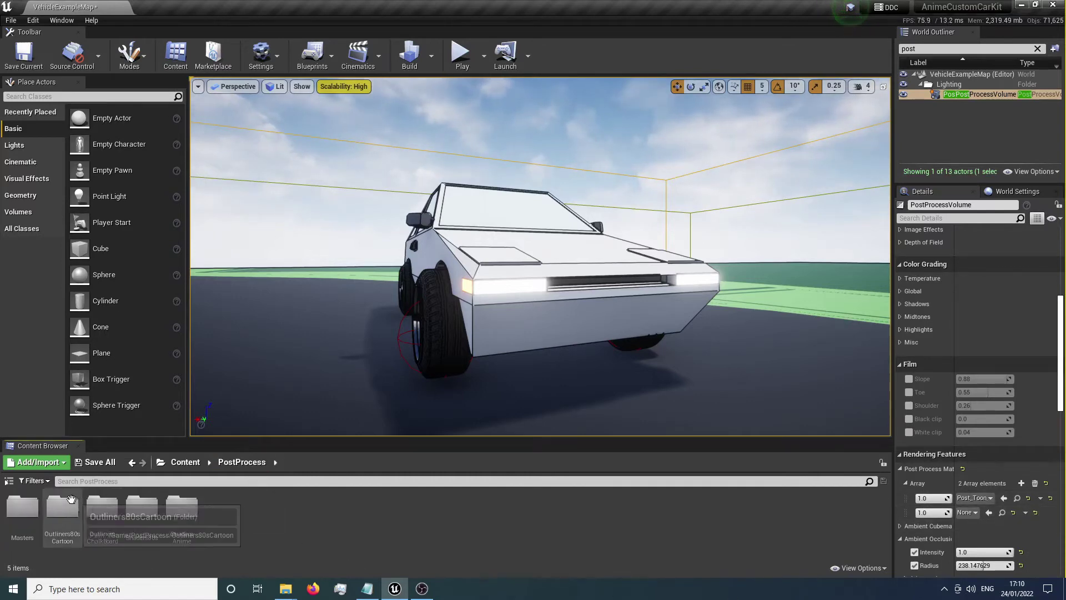
# Step: In Outliners80sCartoon, try the Intense and Thin variants on element 0, then assign Post_Toon_80s_Cartoon
pyautogui.doubleClick(93, 514)
pyautogui.click(24, 508)
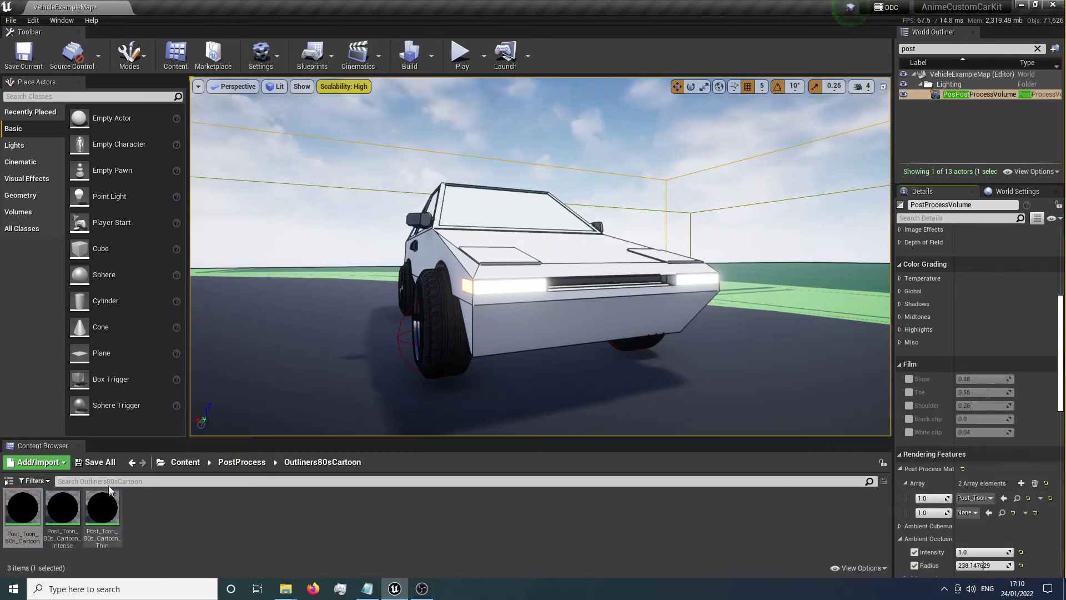
pyautogui.click(71, 499)
pyautogui.click(1004, 498)
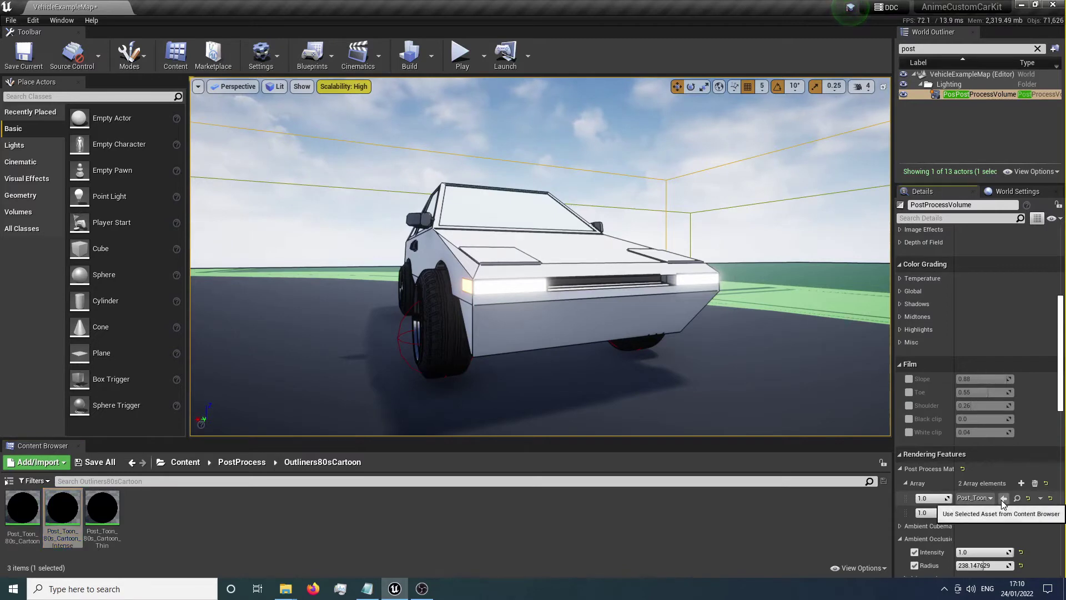
pyautogui.click(103, 508)
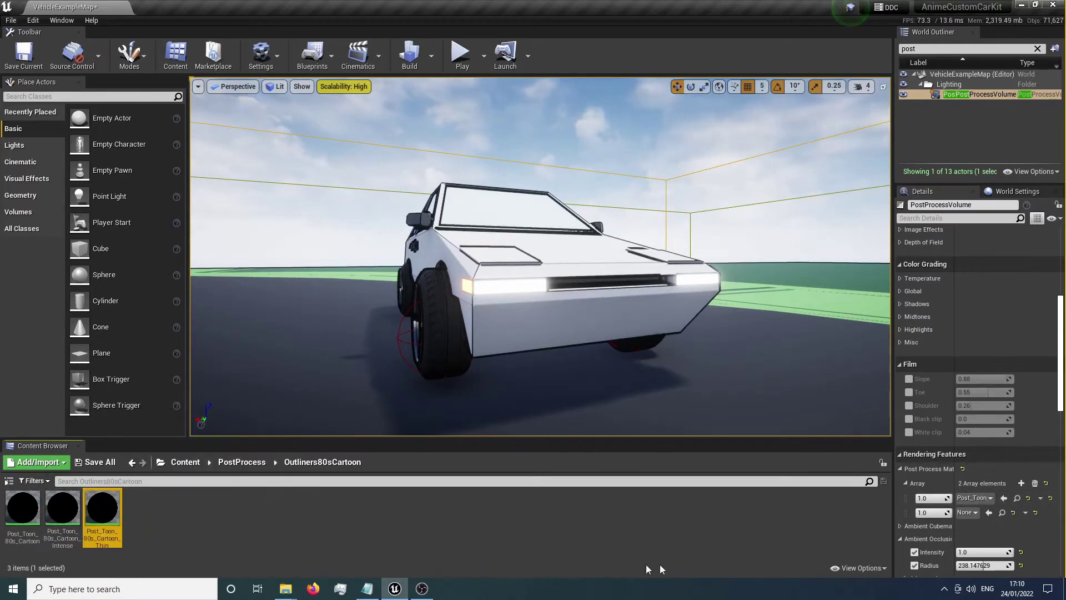
pyautogui.click(1004, 498)
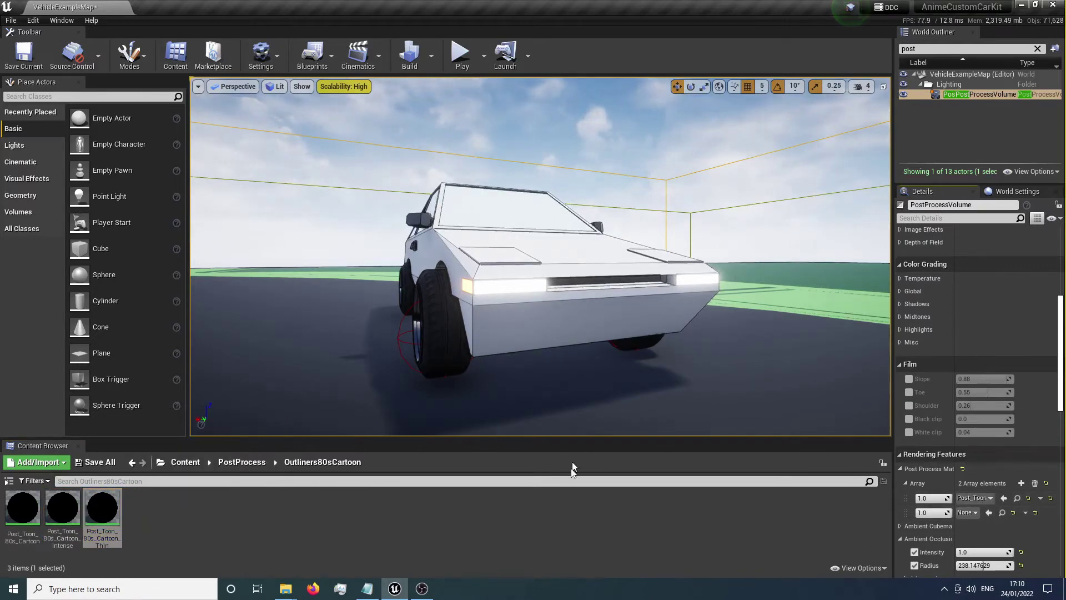
pyautogui.click(23, 509)
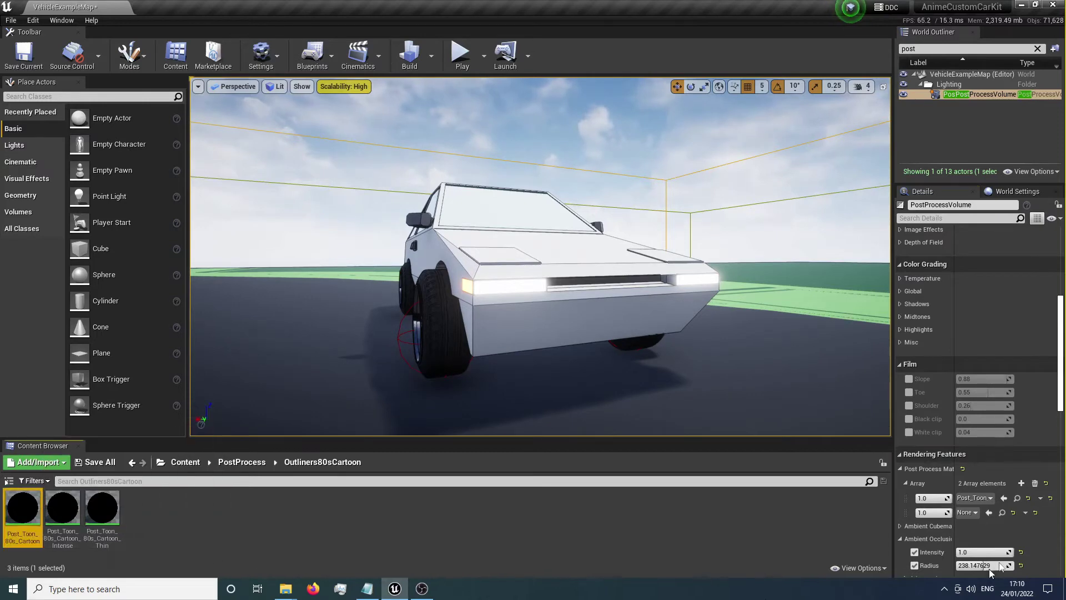
pyautogui.click(1004, 498)
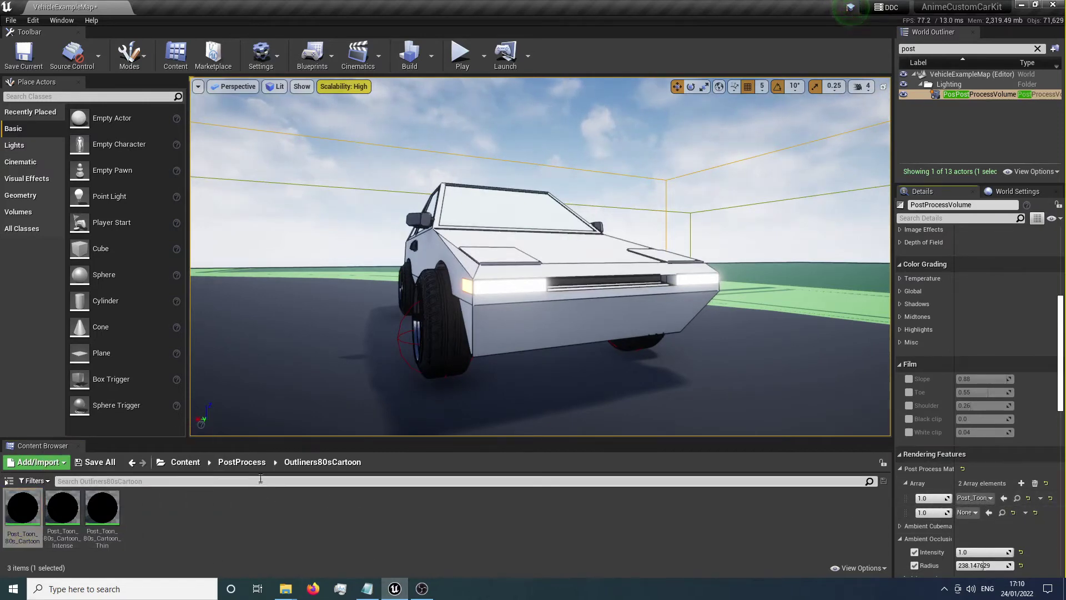
pyautogui.click(242, 463)
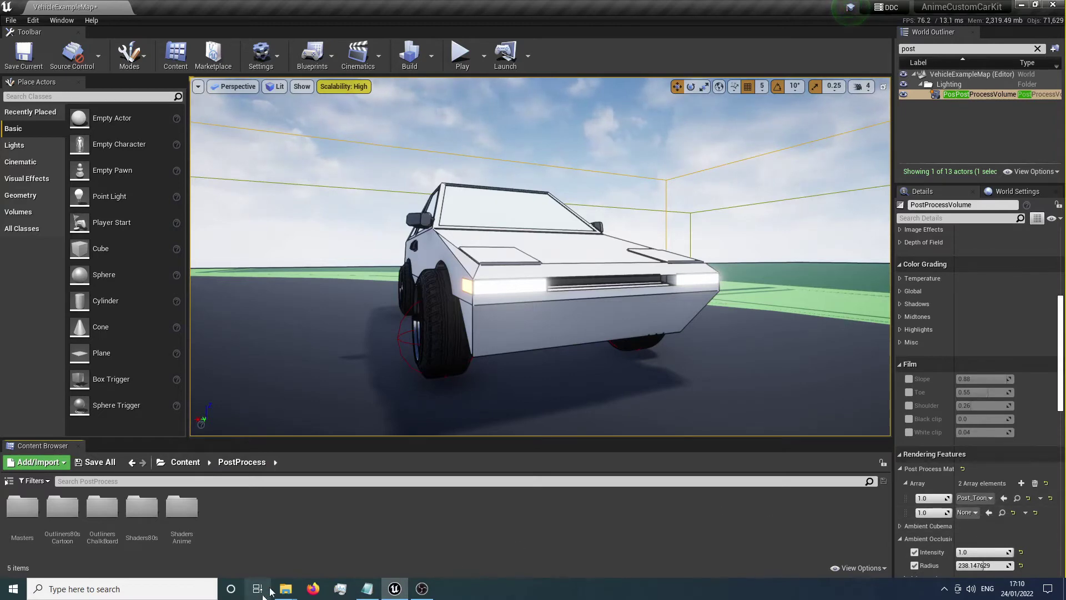
# Step: Drag Post_Toon_Shading_80s from Shaders80s into element 1, then try the 80s1 and 80s2 variants there
pyautogui.doubleClick(141, 507)
pyautogui.moveTo(15, 515); pyautogui.dragTo(988, 512)
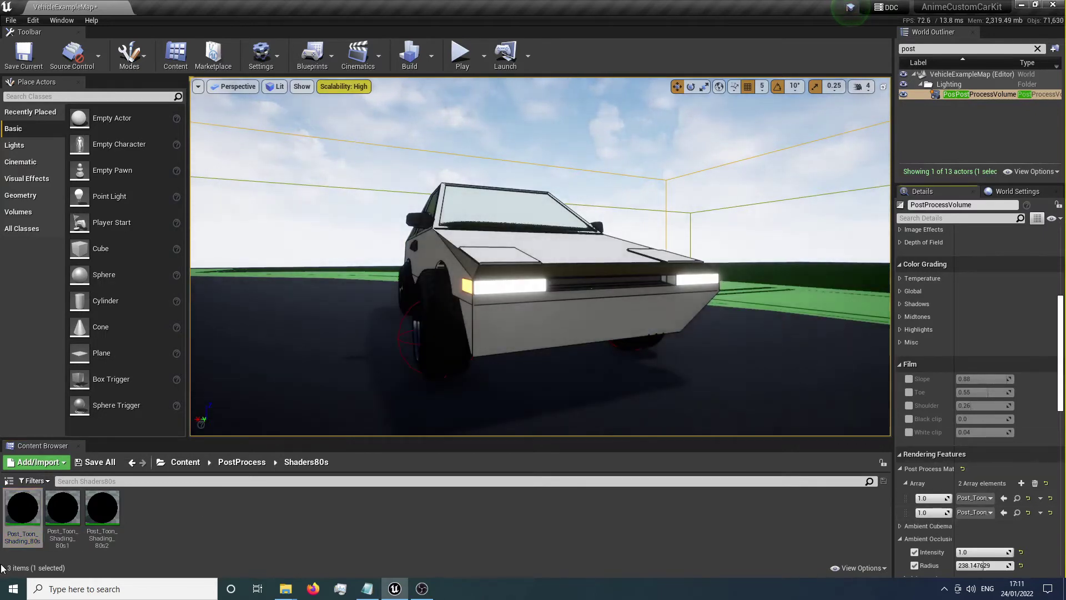
pyautogui.click(62, 507)
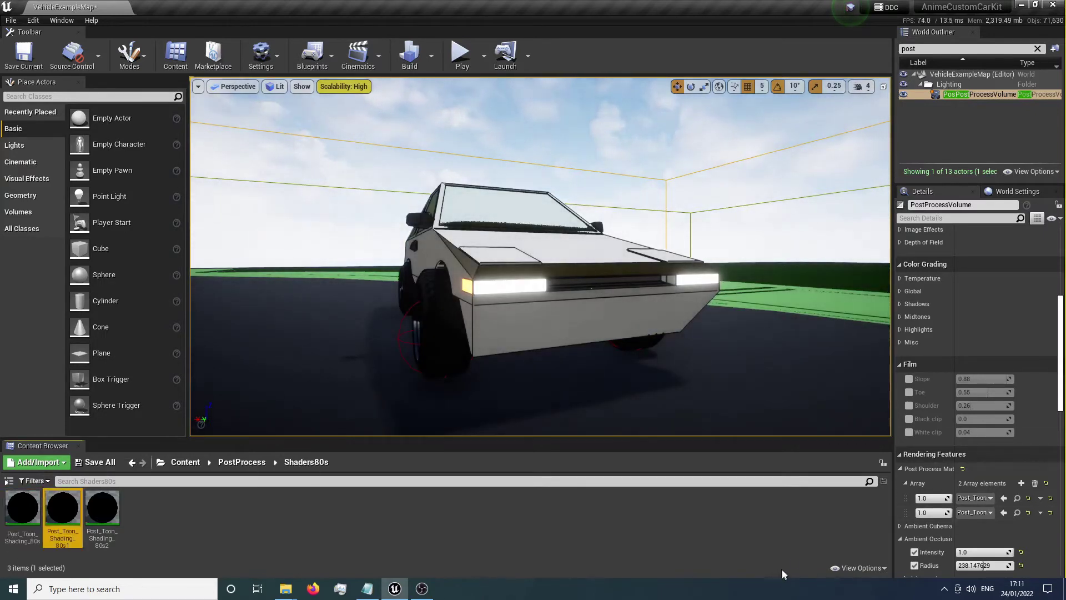
pyautogui.click(1005, 513)
pyautogui.click(105, 521)
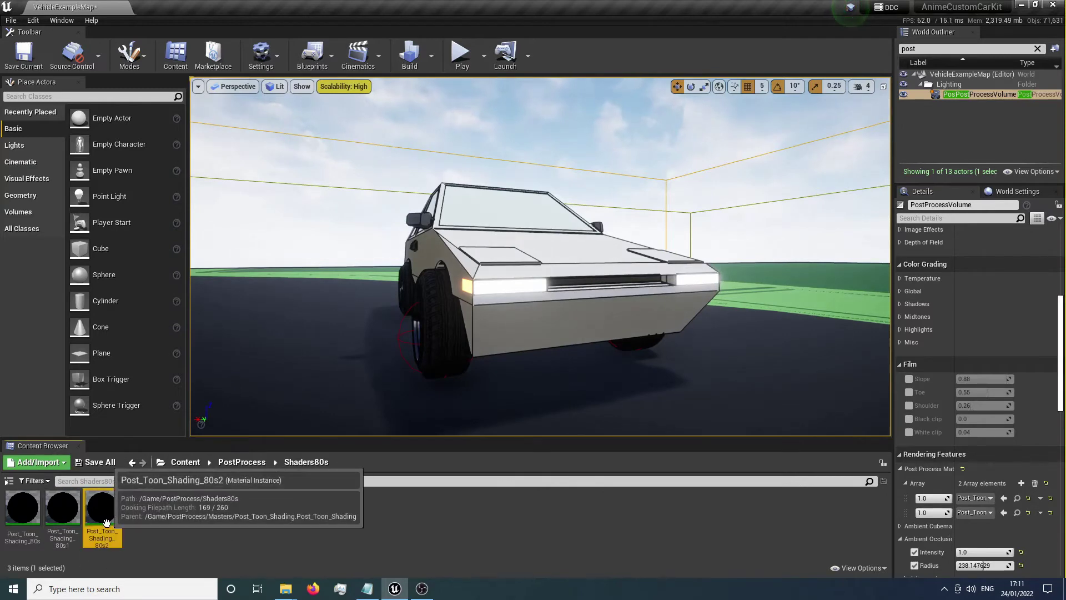
pyautogui.click(1004, 513)
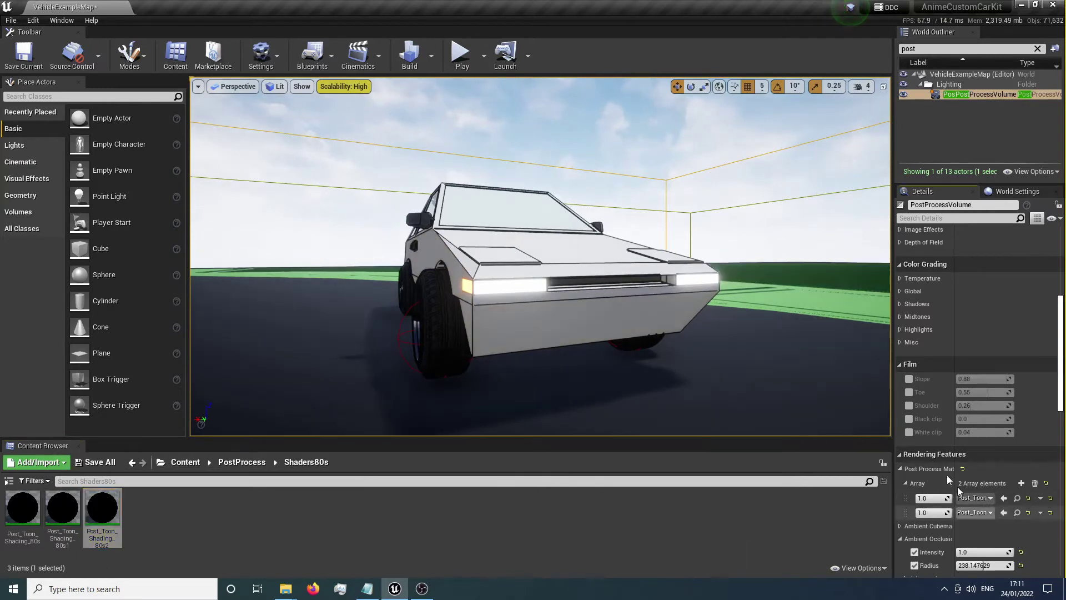
pyautogui.click(62, 508)
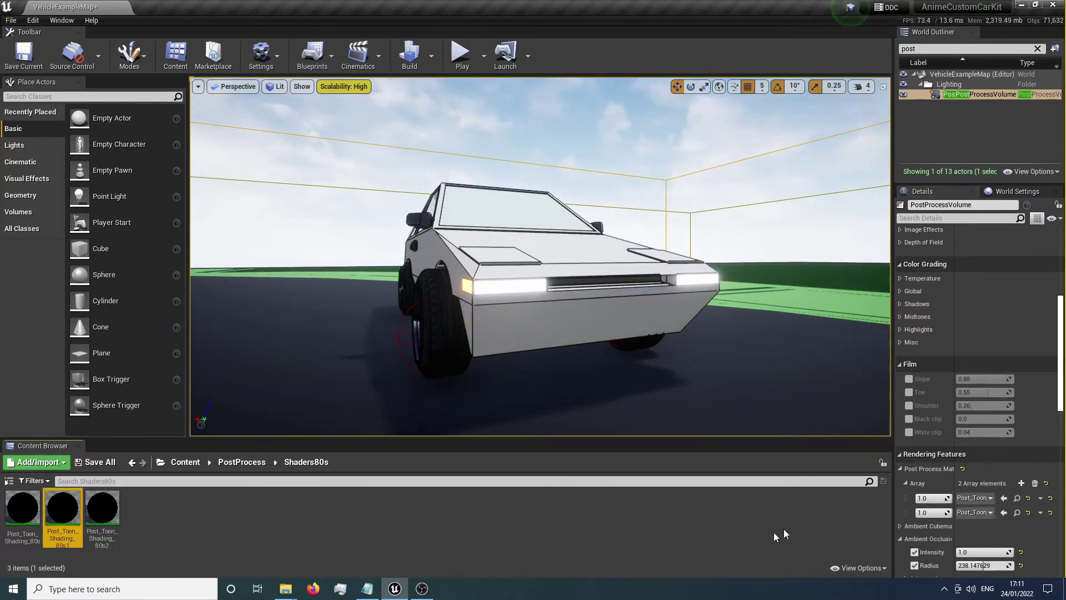
pyautogui.click(1004, 512)
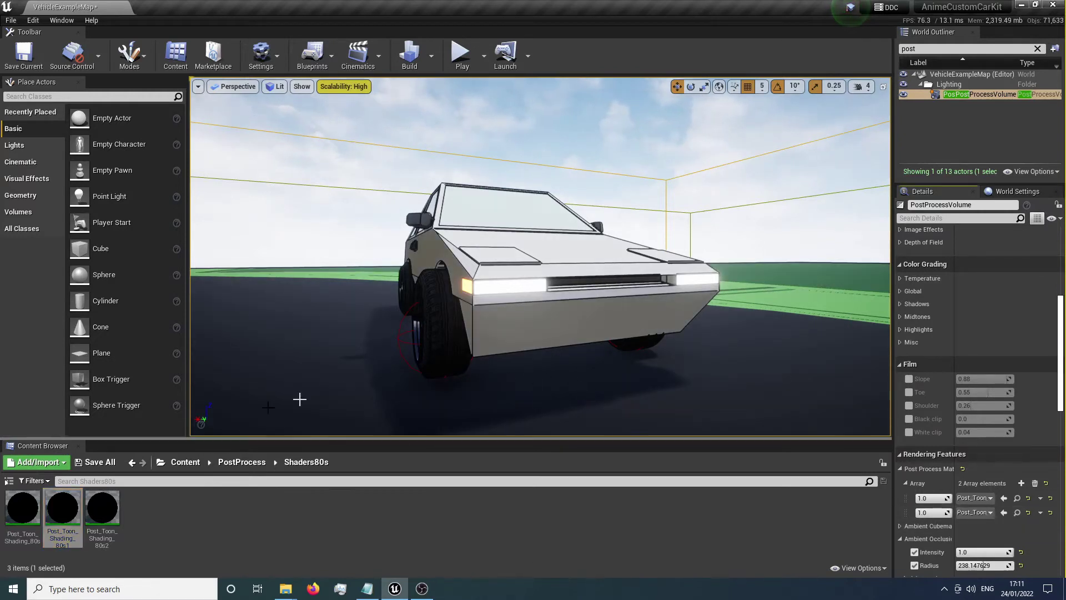
pyautogui.click(242, 462)
# Step: Preview the three Post_Toon_Shading_Anime materials in the second post-process slot
pyautogui.doubleClick(176, 508)
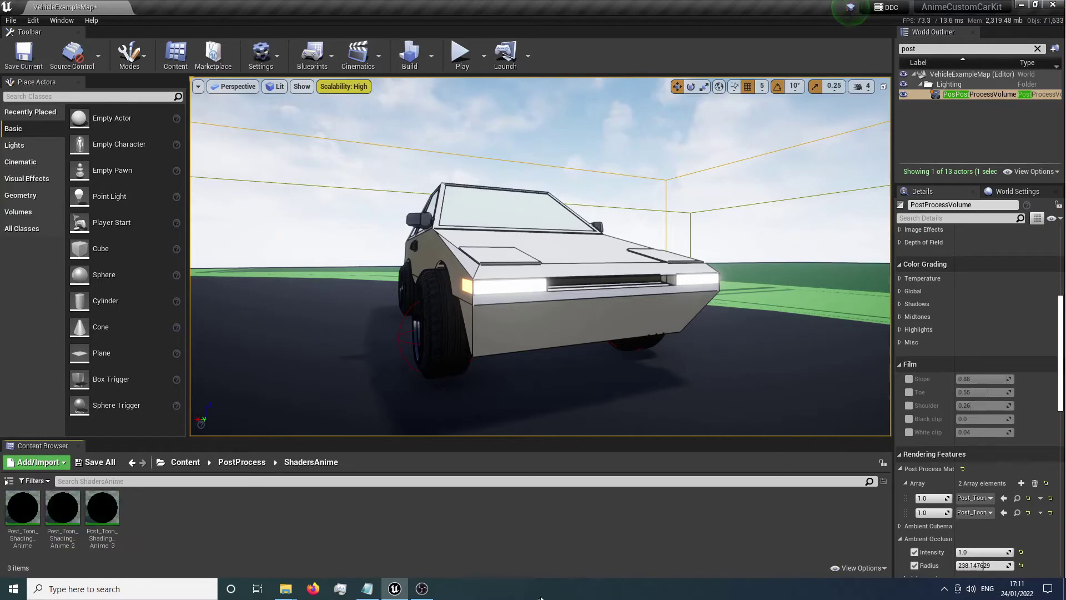
pyautogui.click(13, 534)
pyautogui.click(1004, 512)
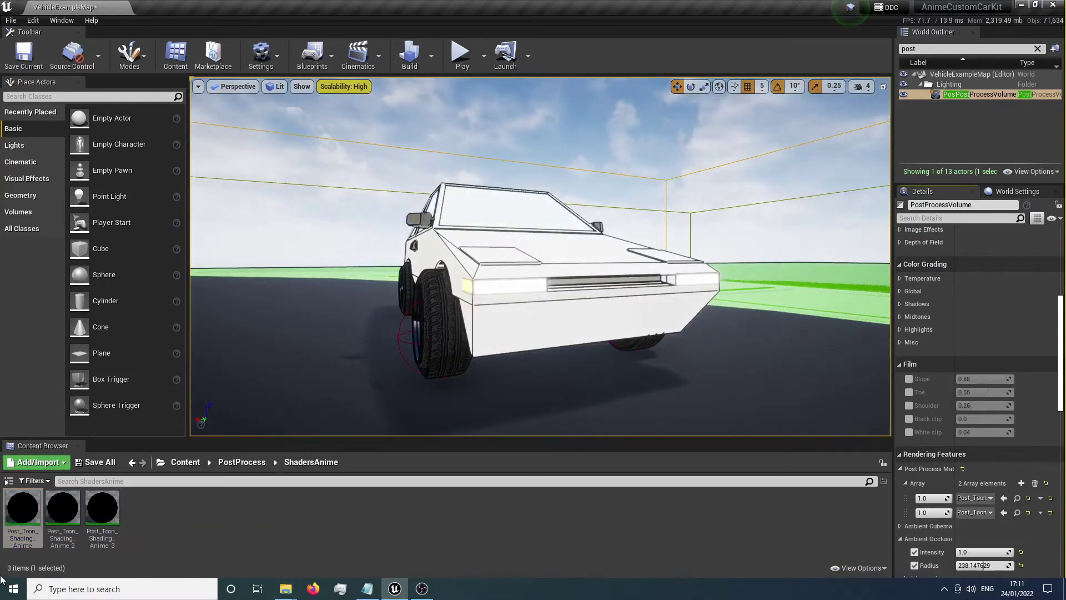
pyautogui.click(62, 508)
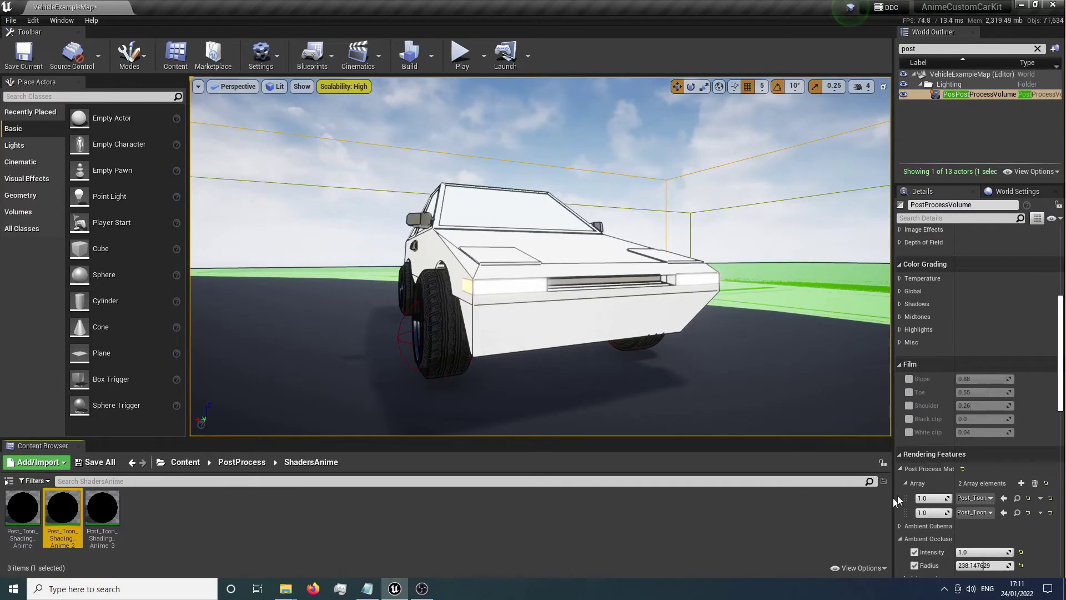
pyautogui.click(1004, 512)
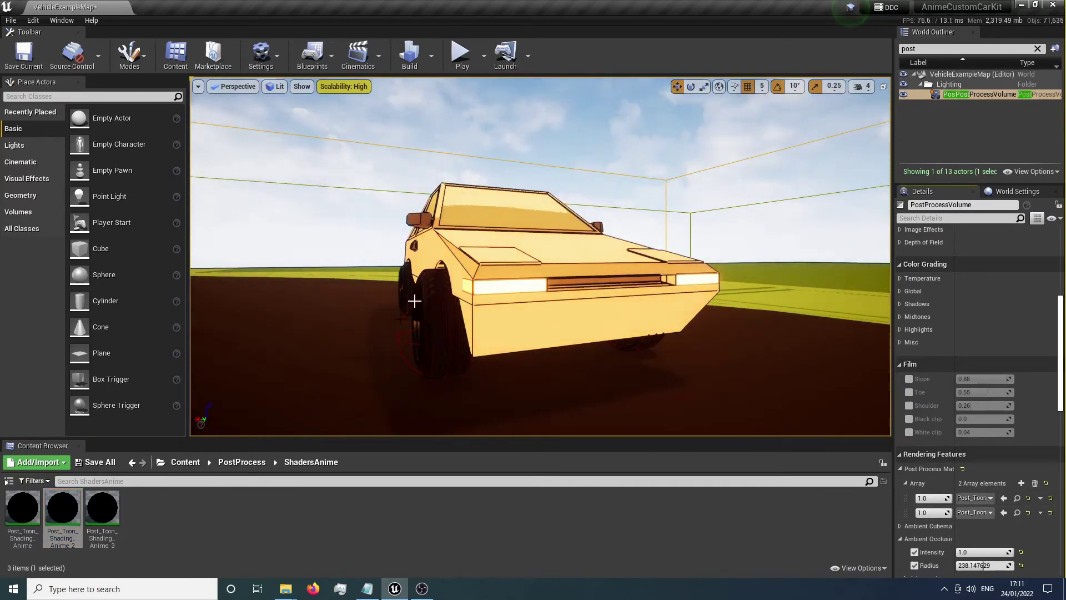
pyautogui.click(119, 514)
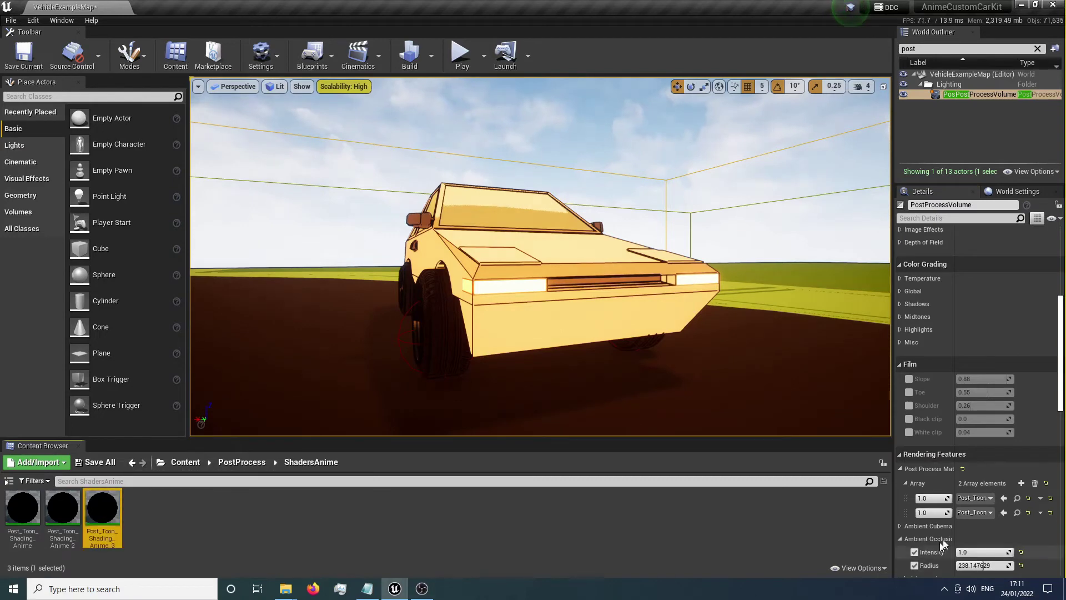
pyautogui.click(1004, 513)
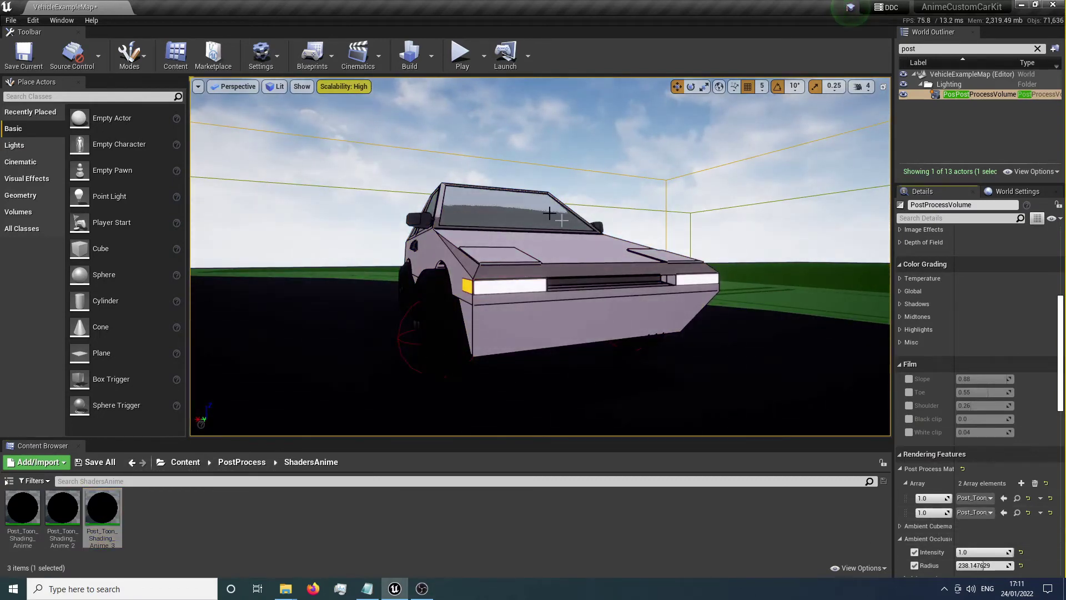
# Step: Return to Shaders80s and assign Post_Toon_Shading_80s2 to the second slot
pyautogui.click(248, 462)
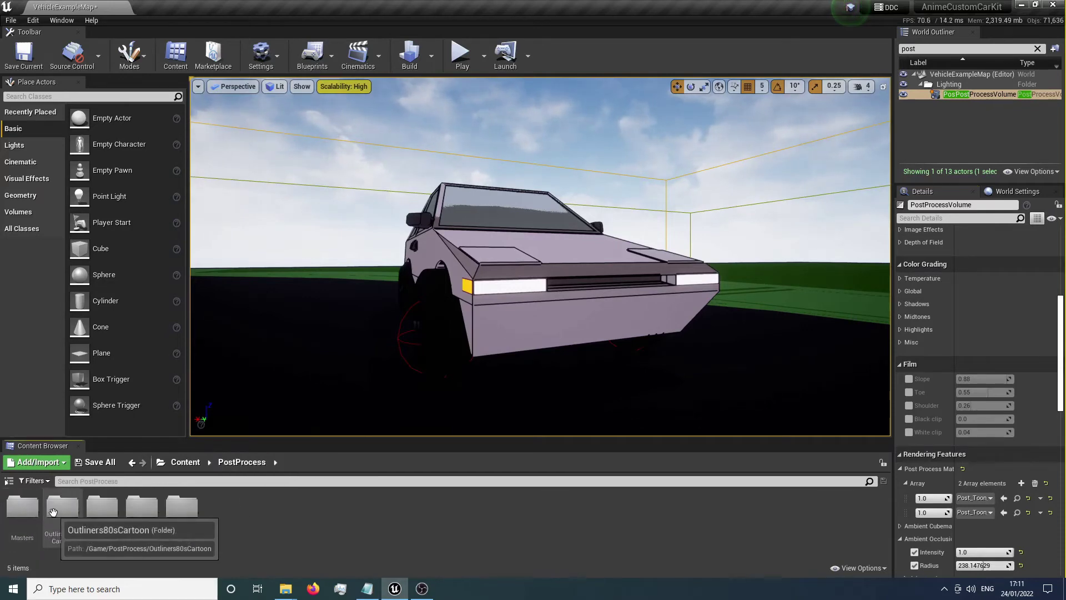
pyautogui.doubleClick(33, 509)
pyautogui.click(241, 462)
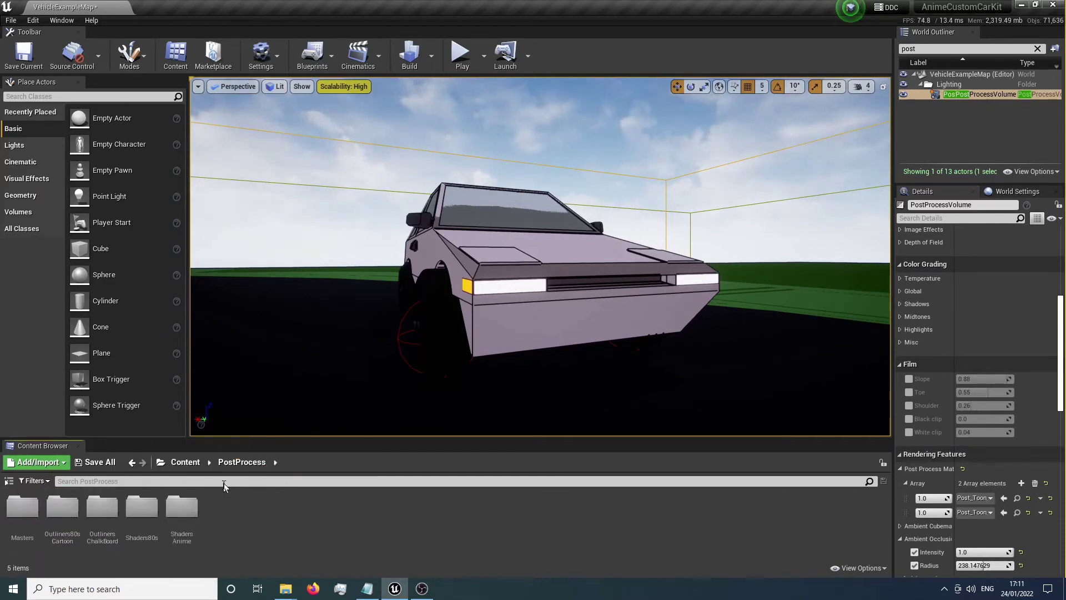
pyautogui.doubleClick(141, 508)
pyautogui.click(108, 517)
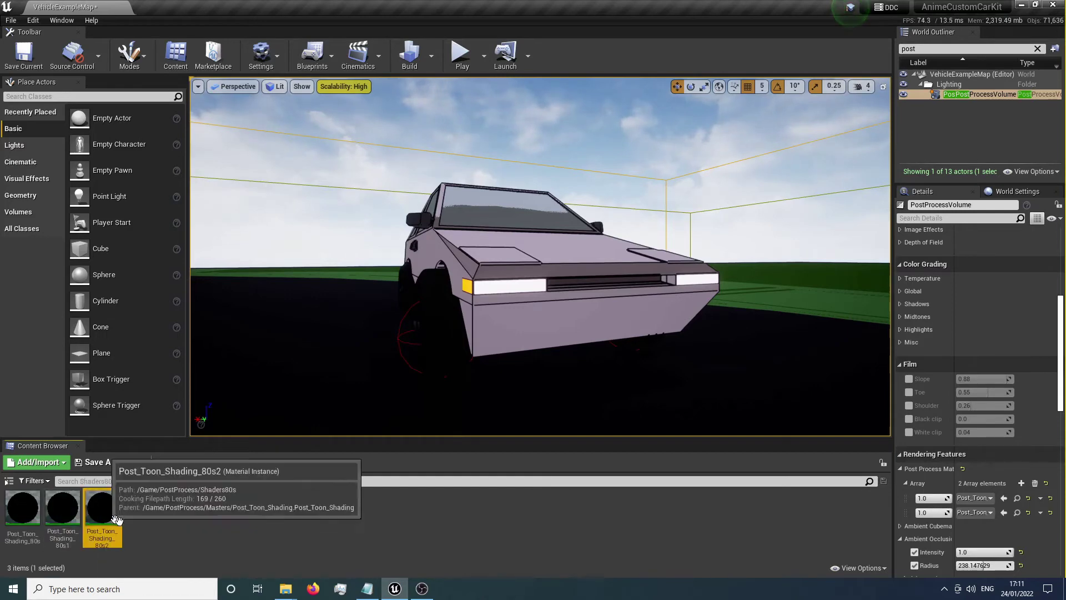
pyautogui.click(1004, 512)
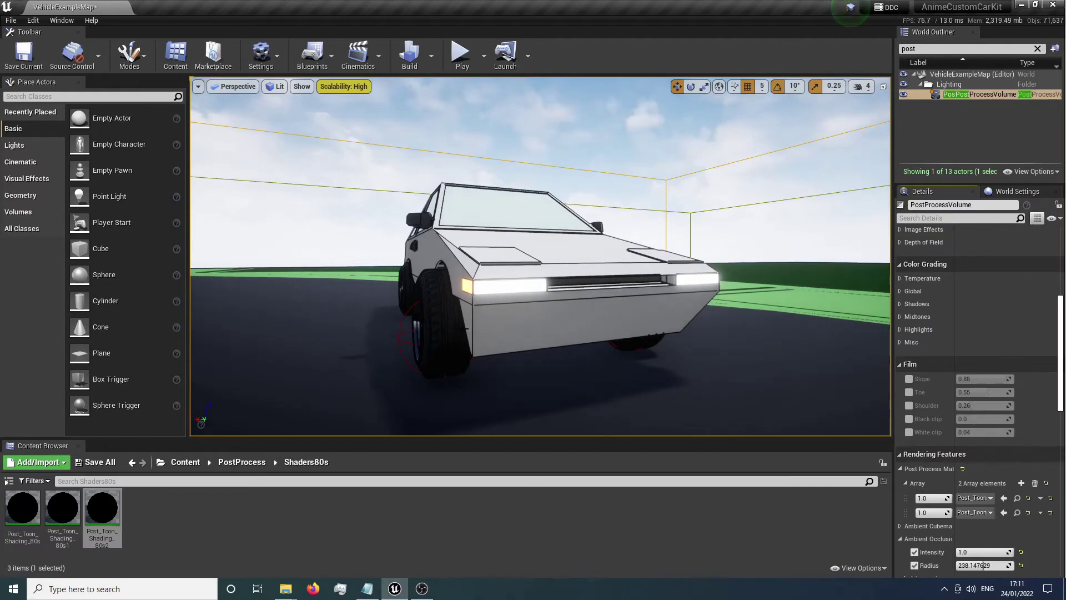
# Step: Start Play in Editor and paint the car pink from the front skirts customiser
pyautogui.click(461, 53)
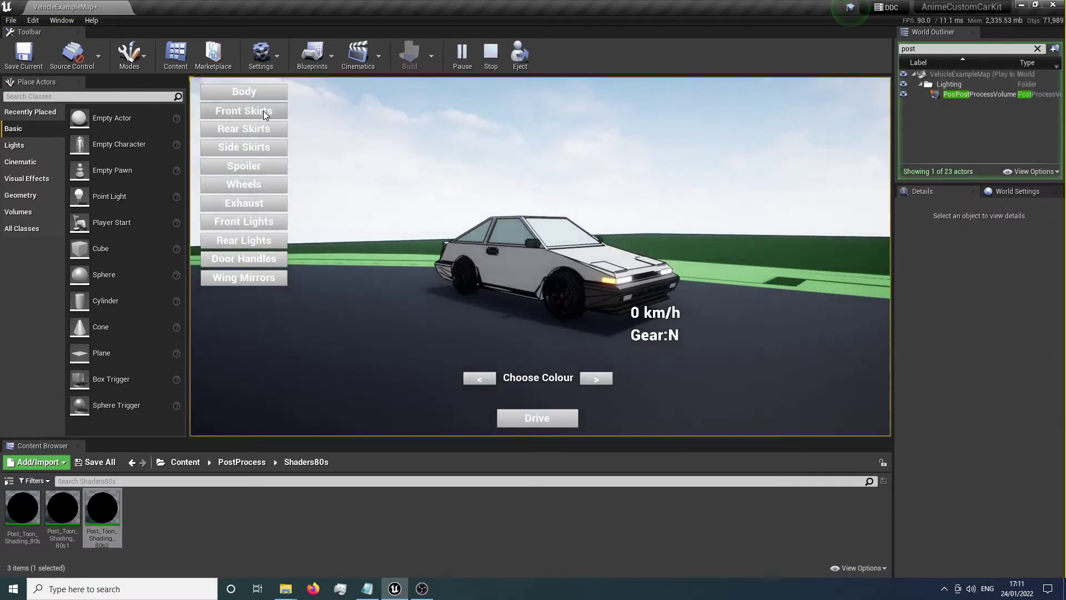
pyautogui.click(263, 111)
pyautogui.click(596, 378)
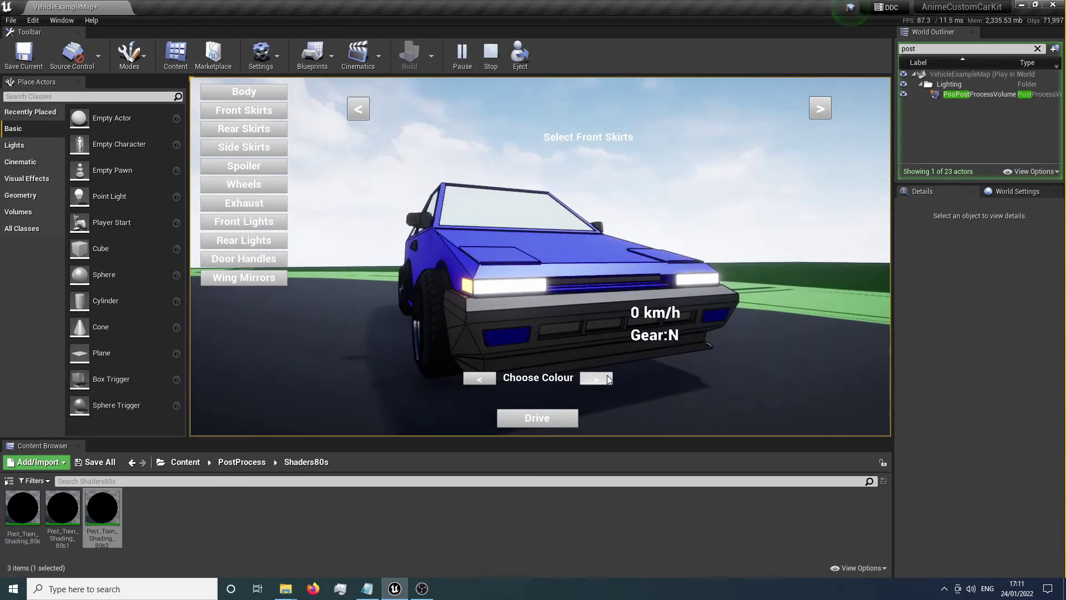
pyautogui.click(596, 378)
pyautogui.click(597, 378)
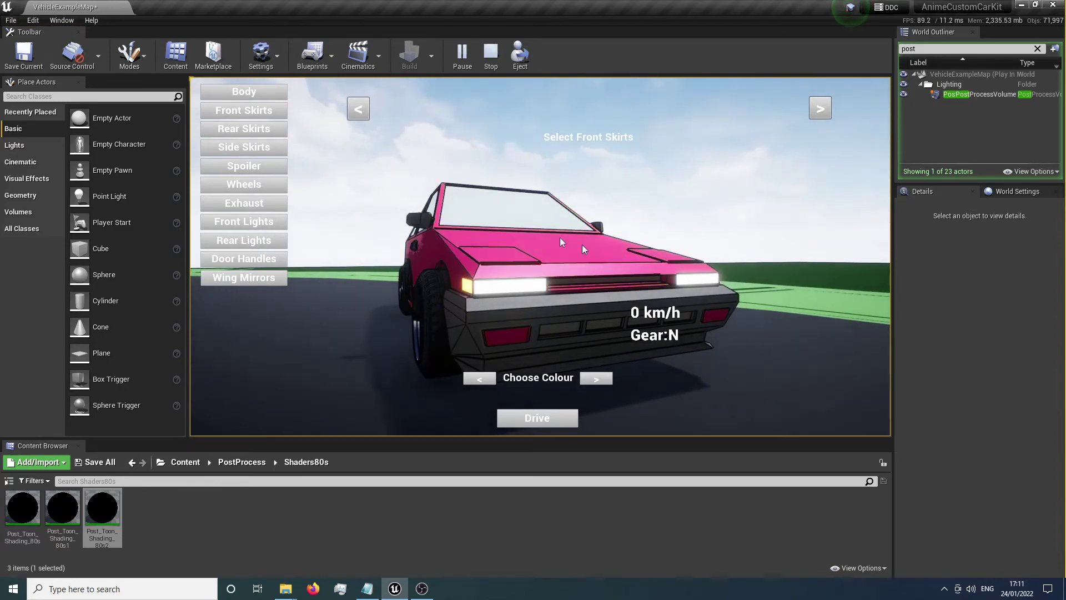
# Step: Try Post_Toon_Shading_80s1 and 80s2 in the volume's second slot, ending with Post_Toon_Shading_80s
pyautogui.click(62, 507)
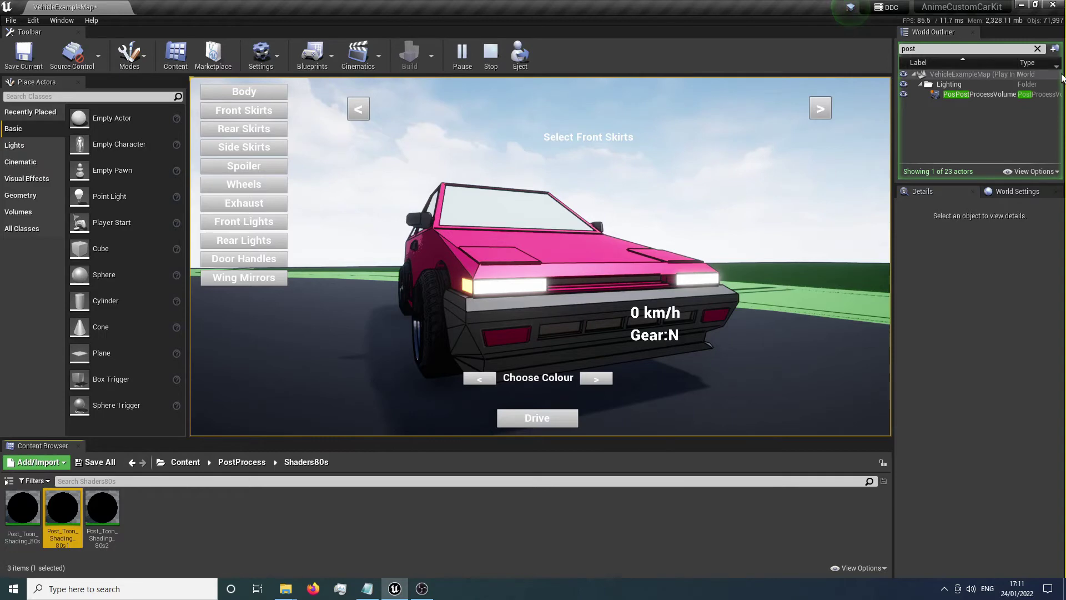
pyautogui.click(981, 95)
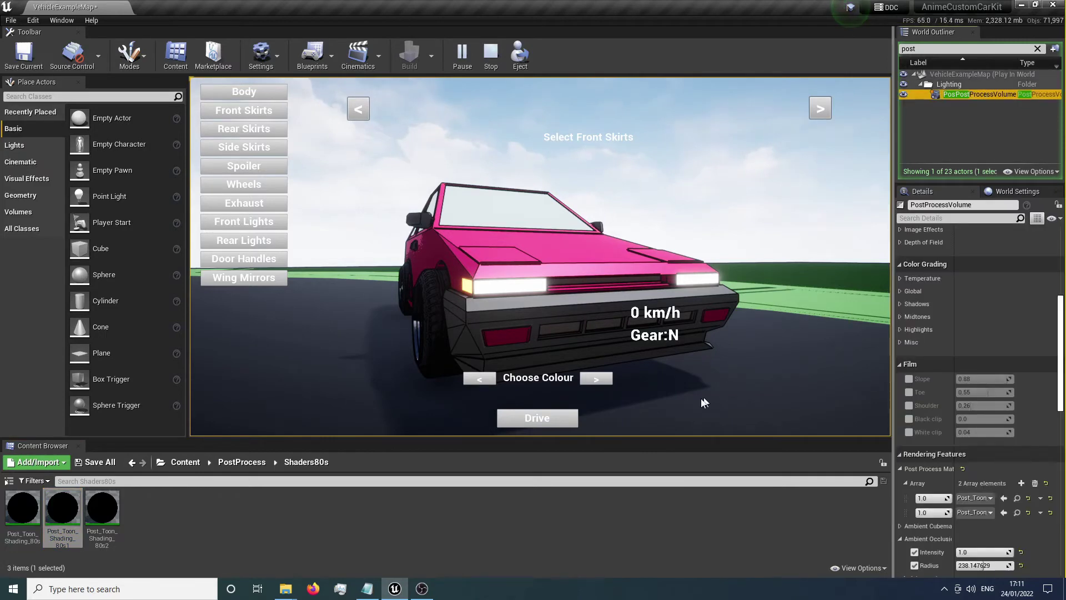
pyautogui.click(975, 512)
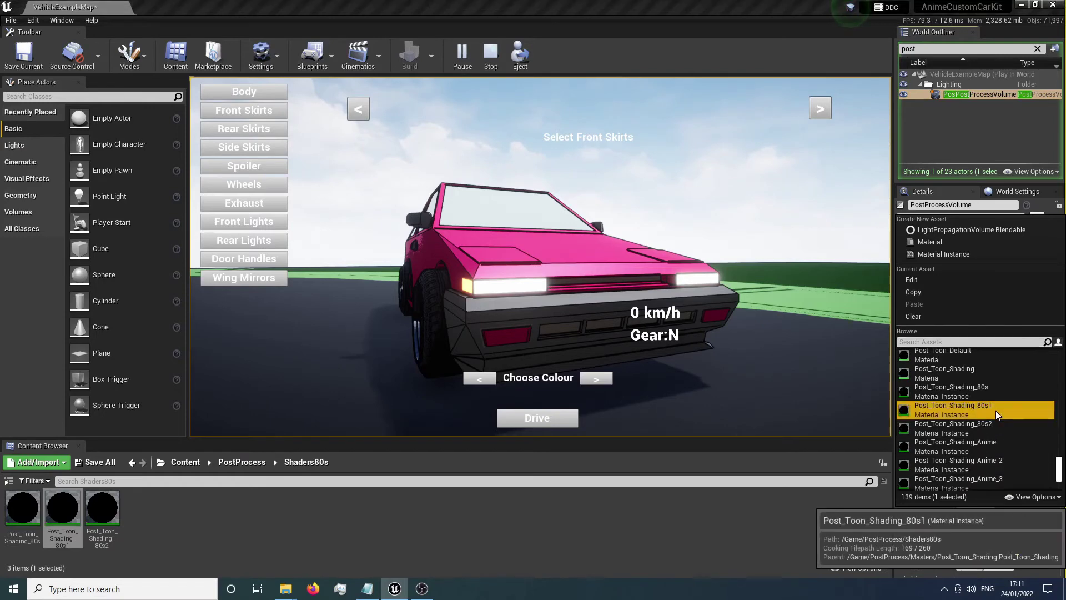
pyautogui.click(995, 411)
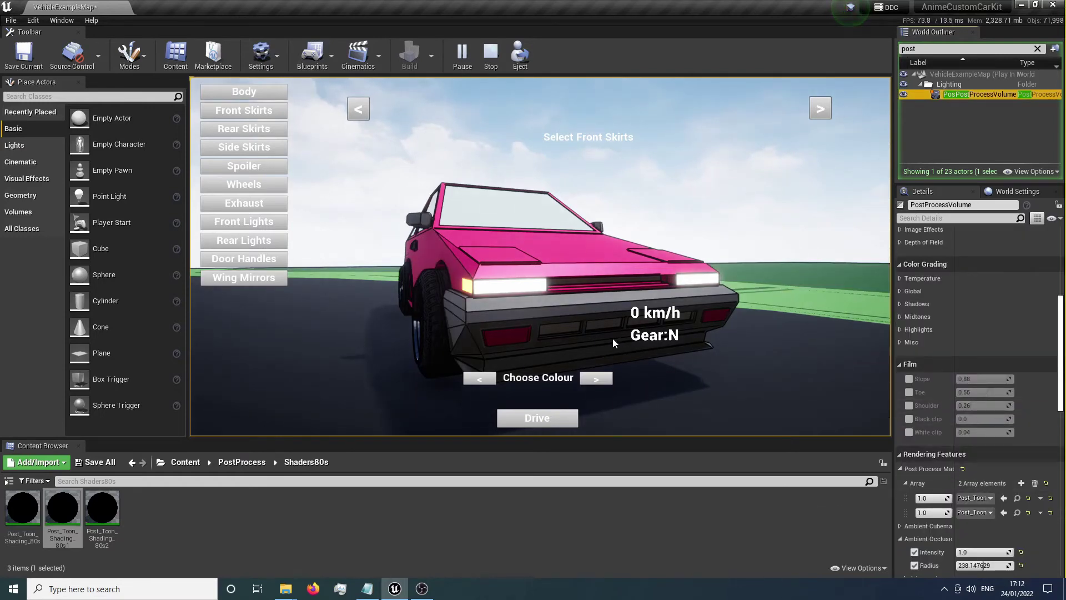
pyautogui.click(990, 512)
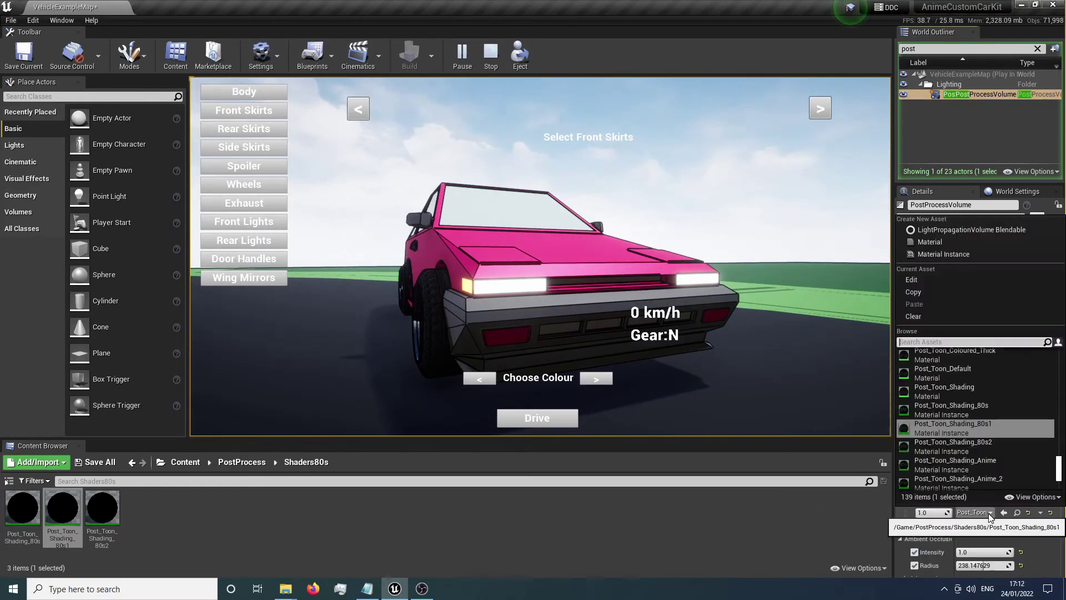
pyautogui.click(989, 451)
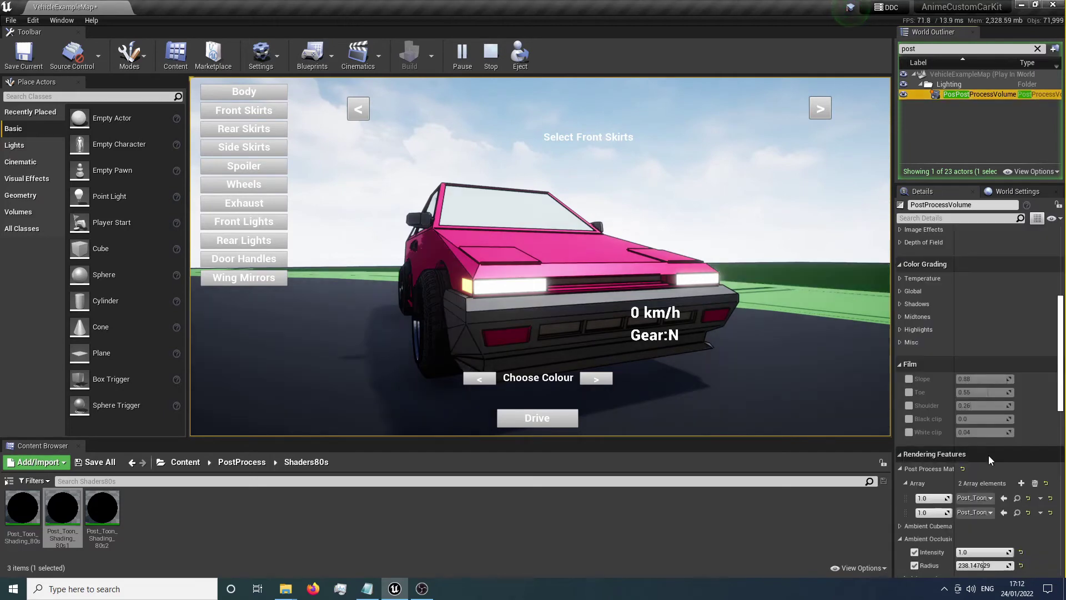
pyautogui.click(986, 521)
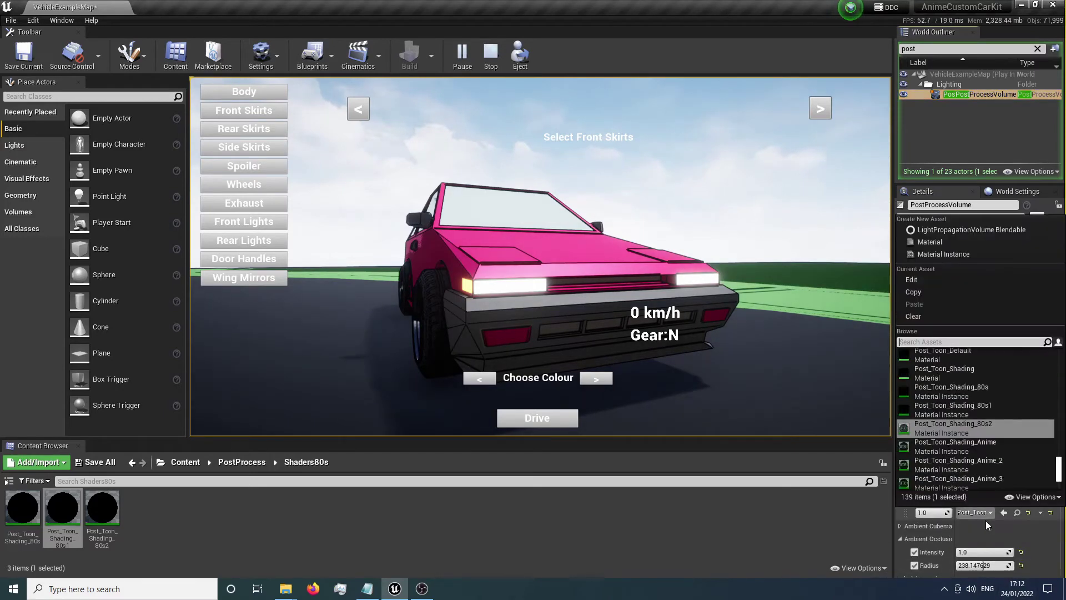
pyautogui.click(984, 395)
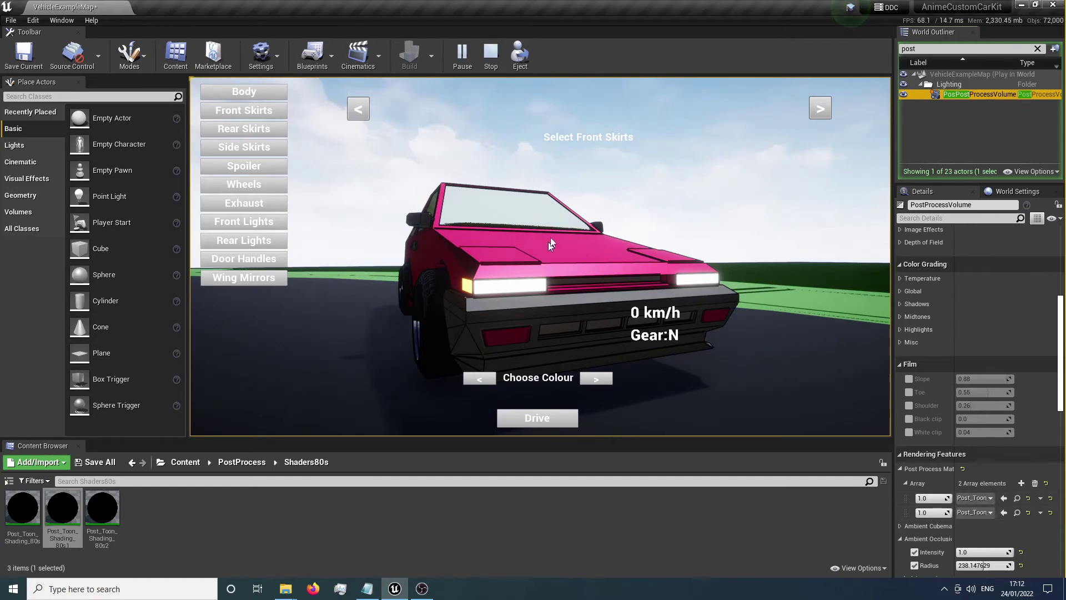
# Step: Fit the finned rear skirt to the car
pyautogui.click(265, 135)
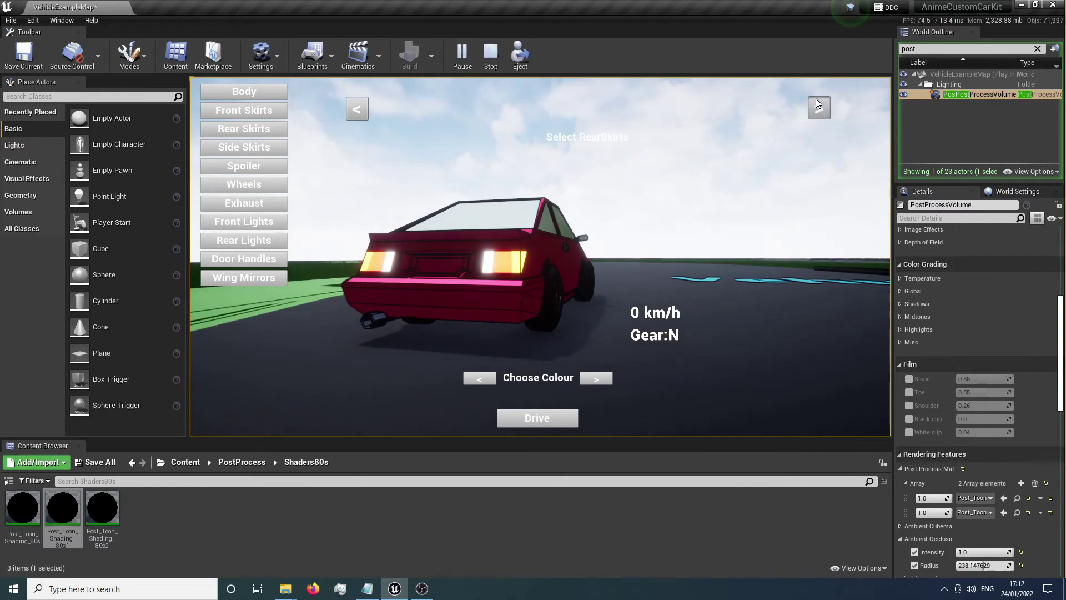
pyautogui.click(816, 102)
pyautogui.click(819, 109)
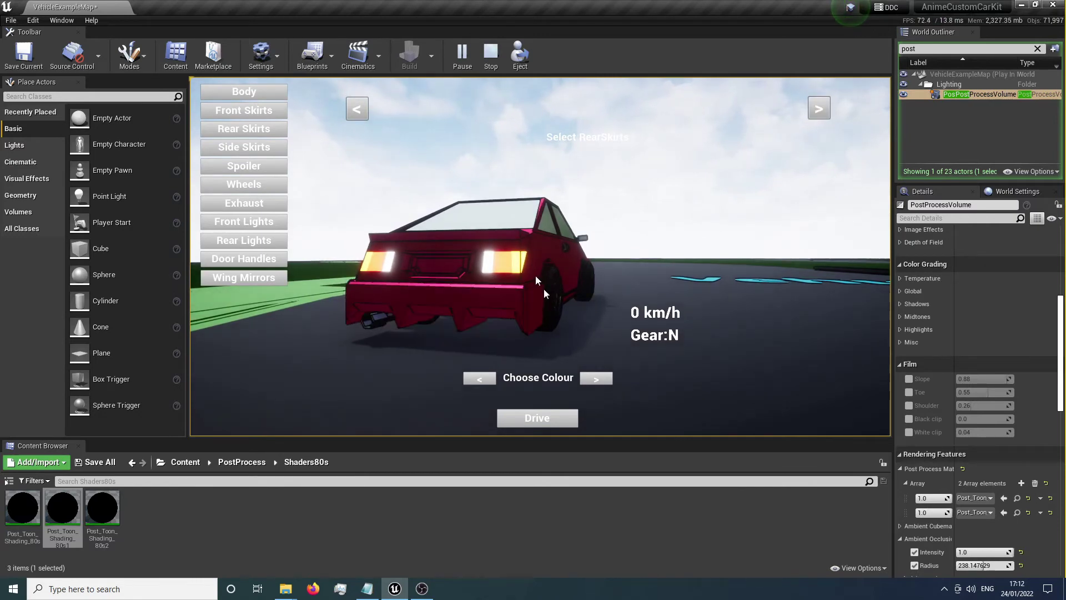
# Step: Put Post_Toon_Shading_80s2 in the second post-process material slot
pyautogui.click(984, 512)
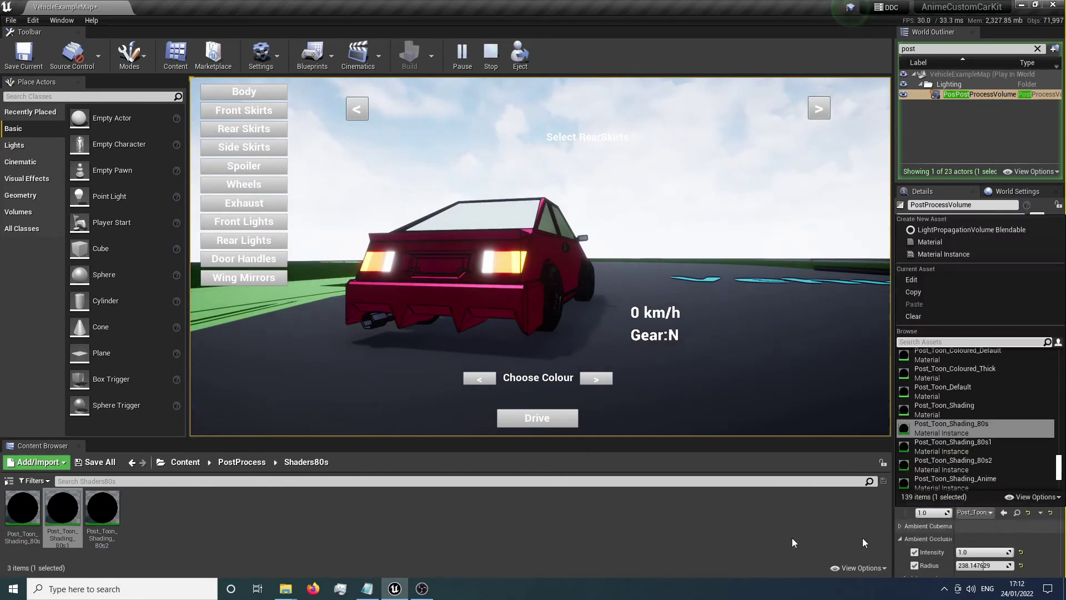
pyautogui.click(102, 508)
pyautogui.click(1004, 512)
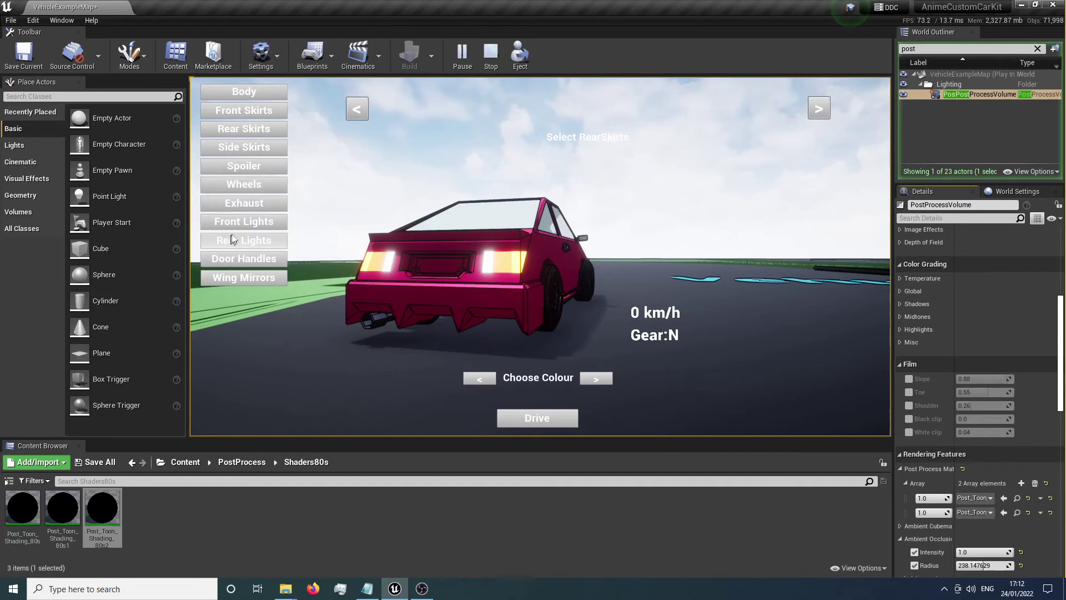
# Step: Add a spoiler to the car and swap it for a different style
pyautogui.click(259, 168)
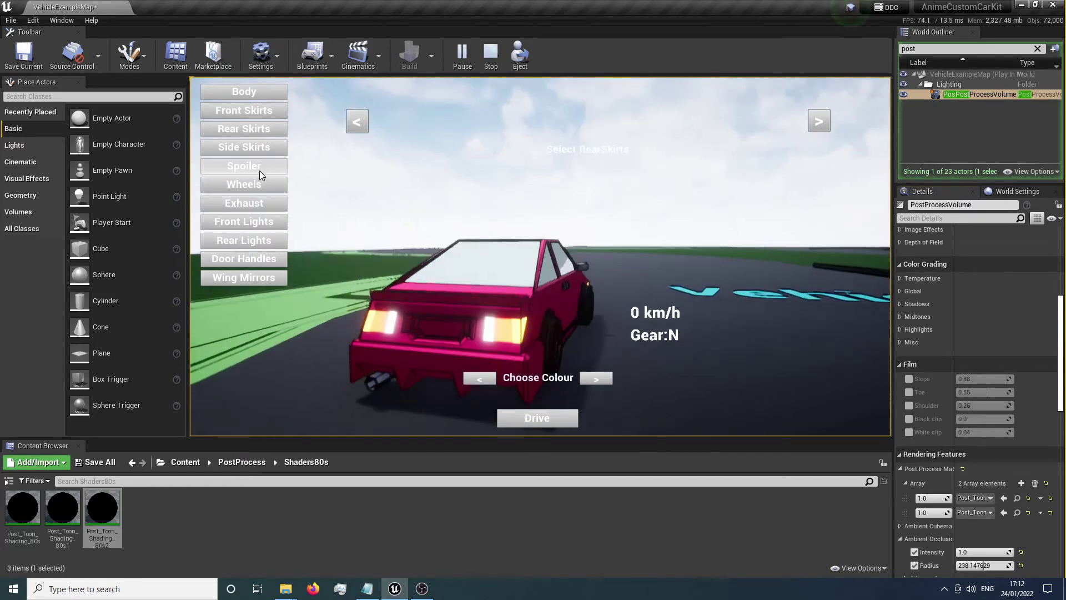
pyautogui.click(820, 111)
pyautogui.click(820, 113)
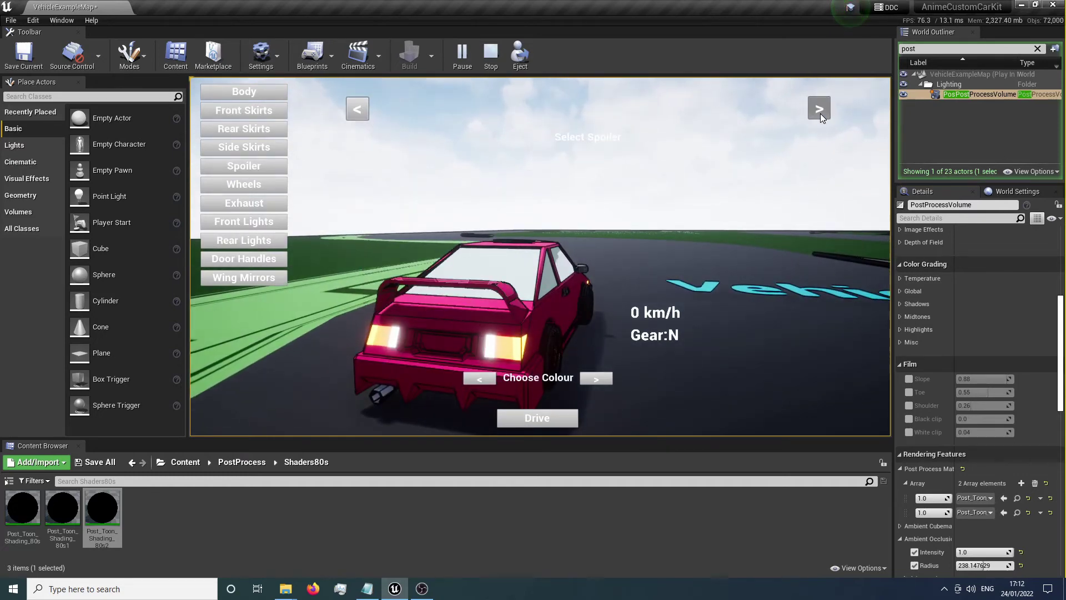
# Step: Drive the customised car round the track with W and S, then Escape back to the editor
pyautogui.click(540, 418)
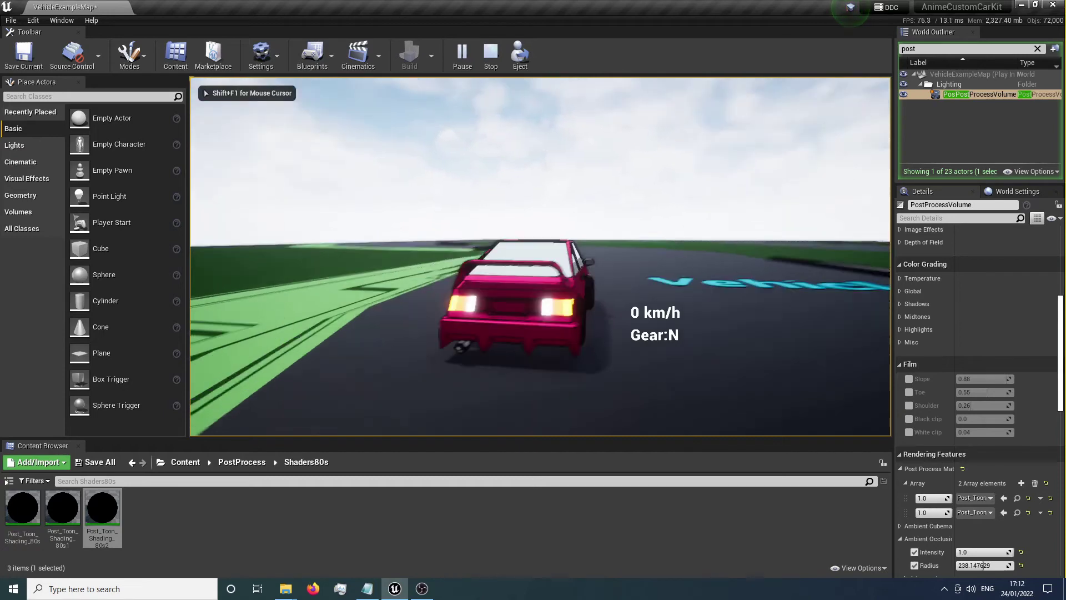
pyautogui.press('w')
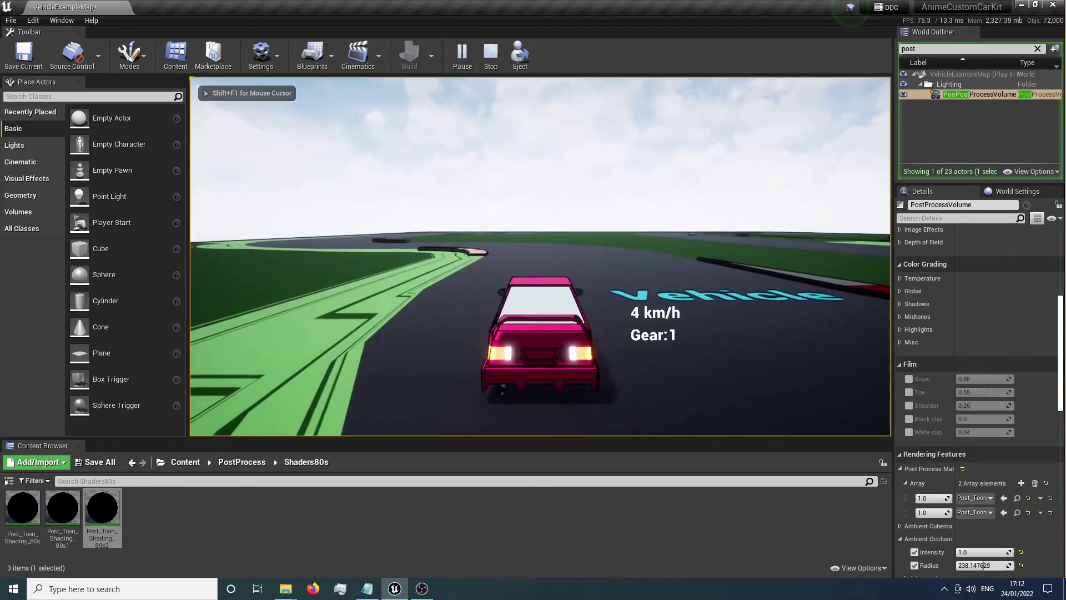
pyautogui.press('w')
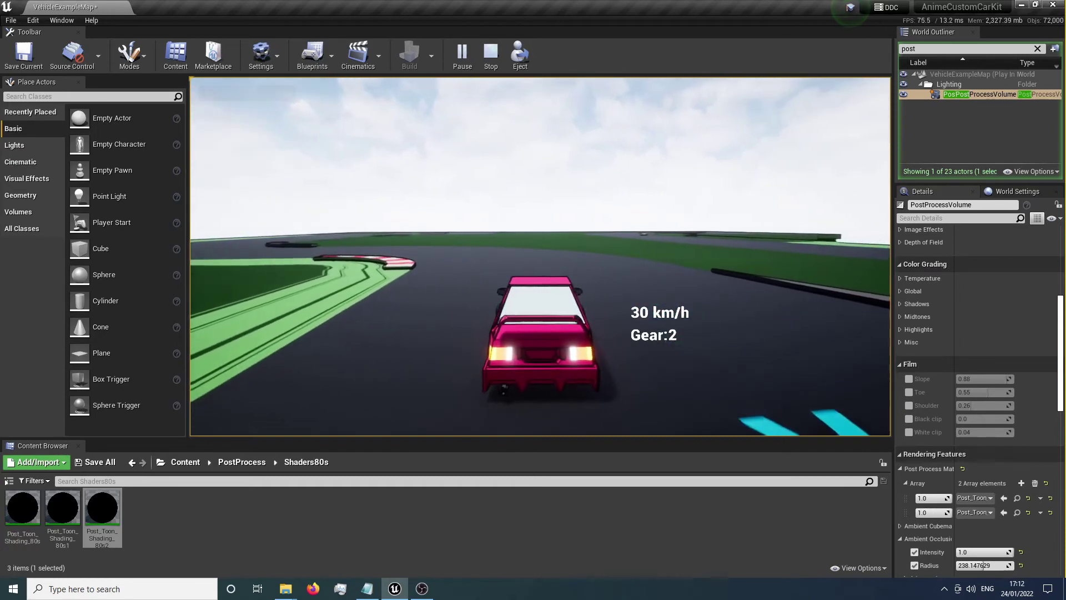
pyautogui.press('w')
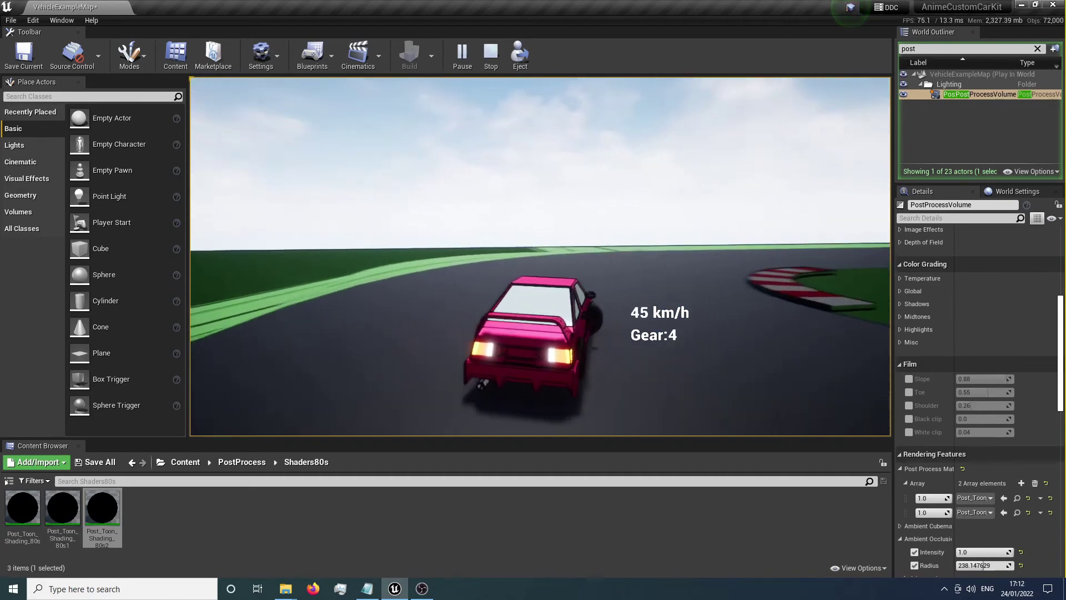
pyautogui.press('s')
pyautogui.press('w')
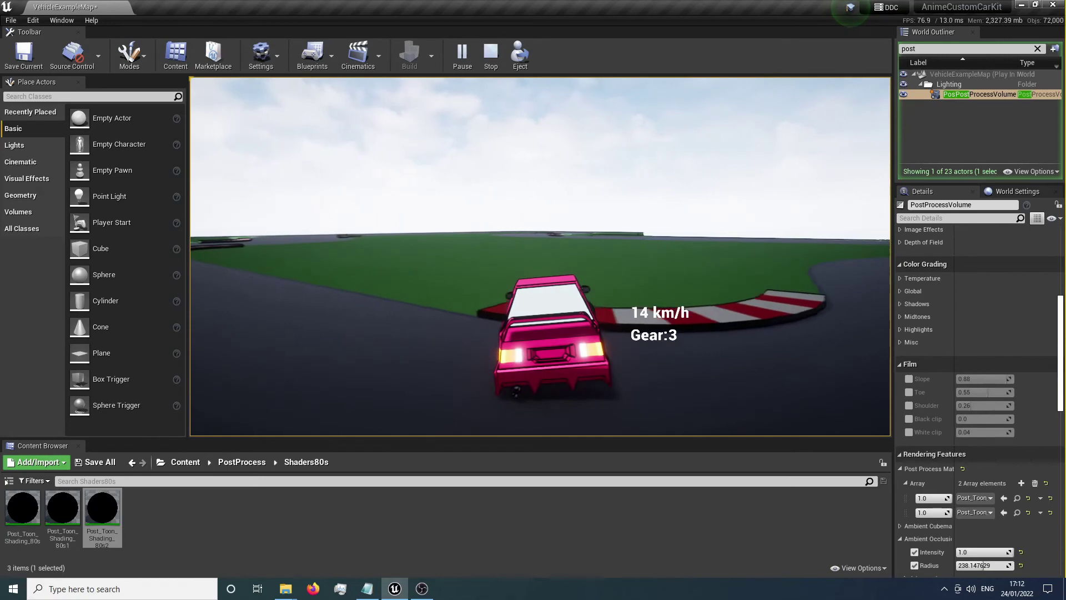
pyautogui.press('w')
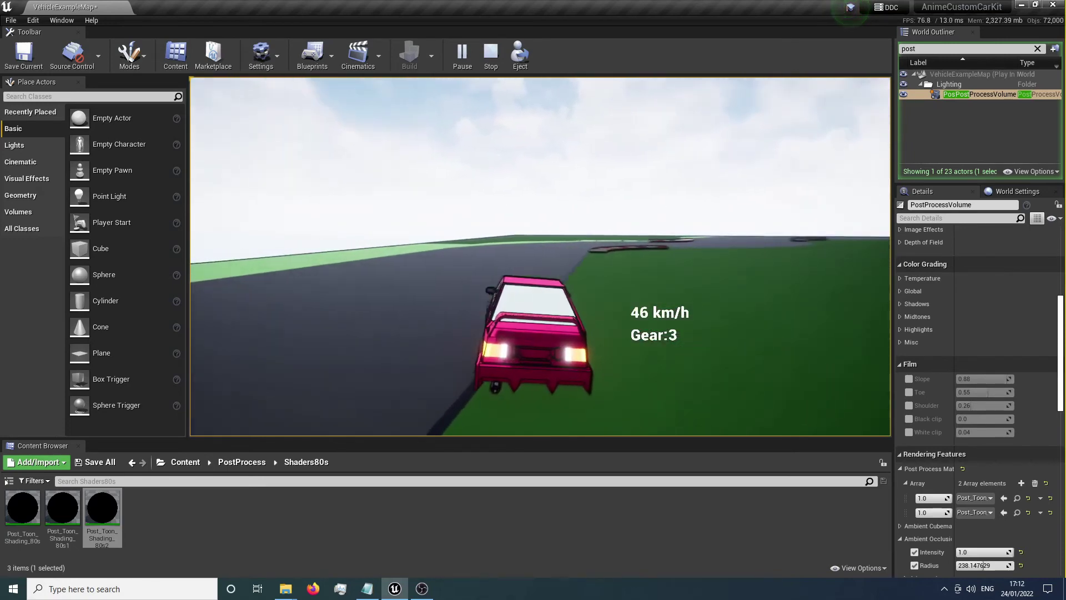
pyautogui.press('Escape')
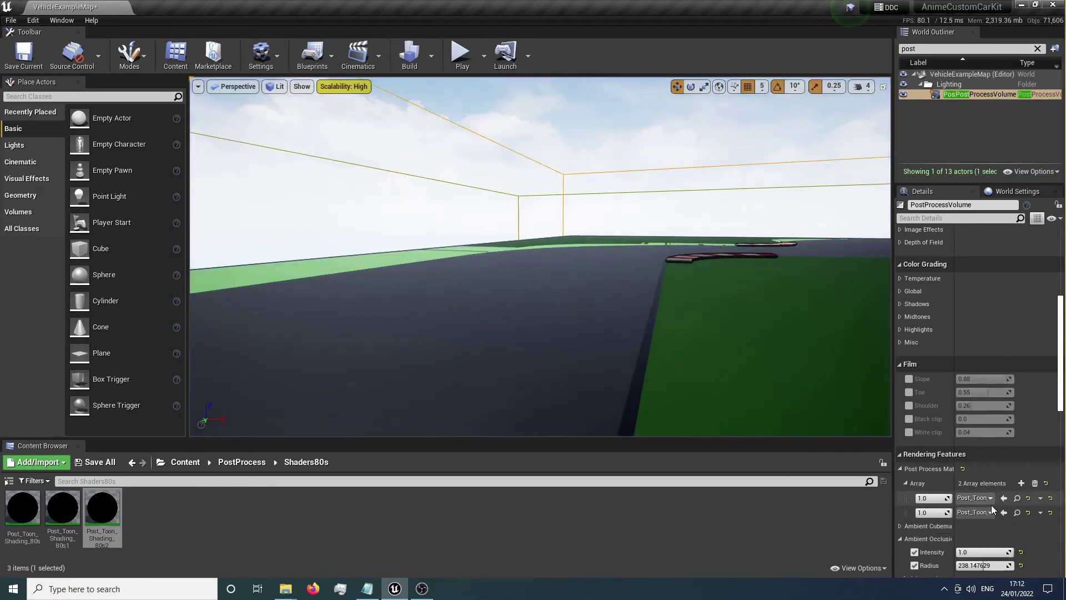
# Step: Clear both post-process material slots to None and play the level again
pyautogui.click(989, 499)
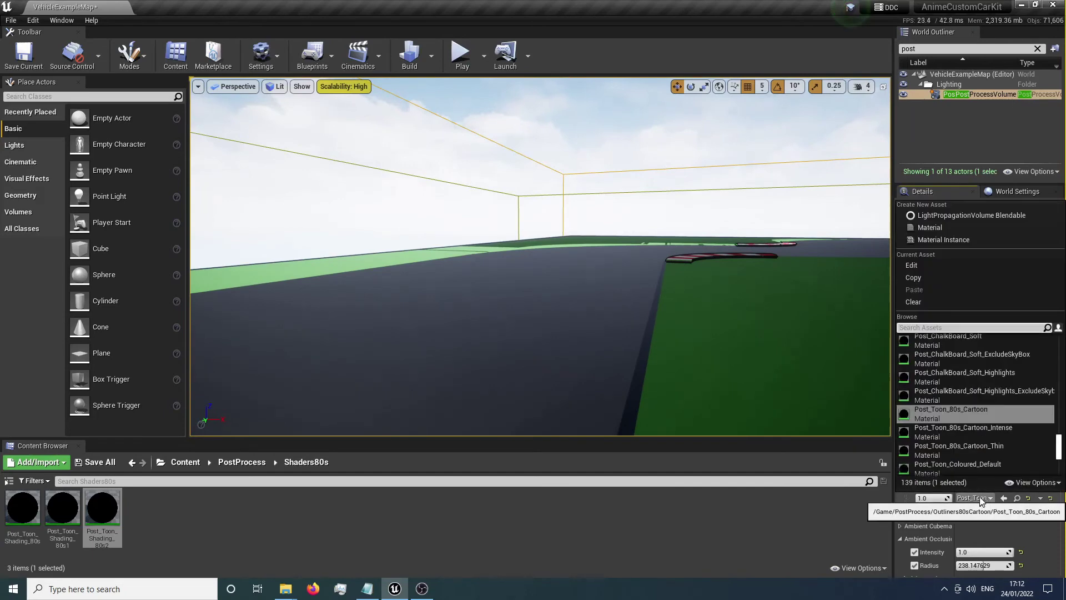
pyautogui.click(960, 303)
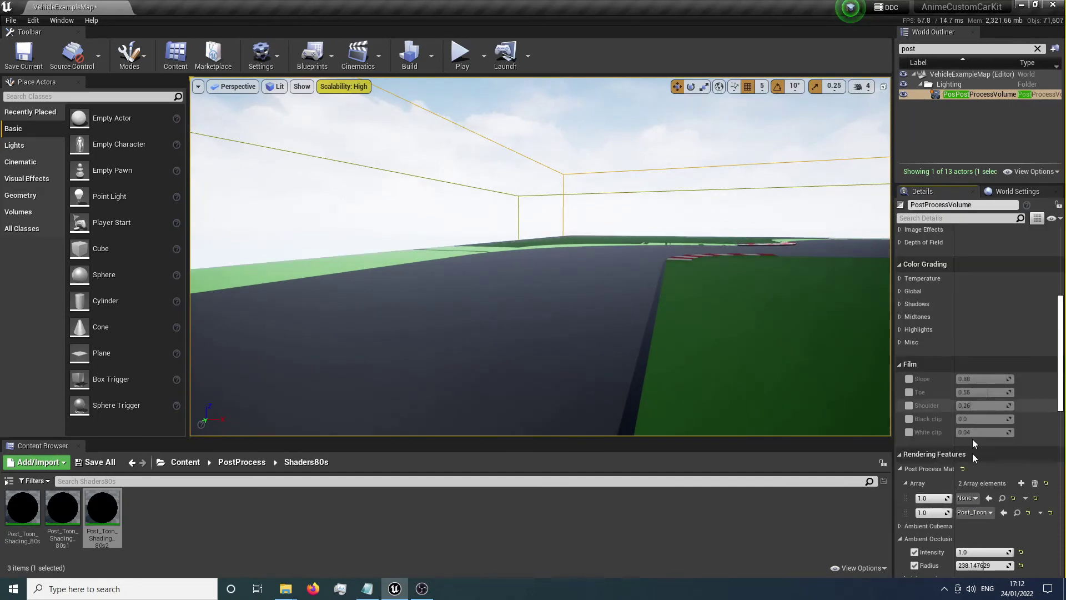
pyautogui.click(976, 514)
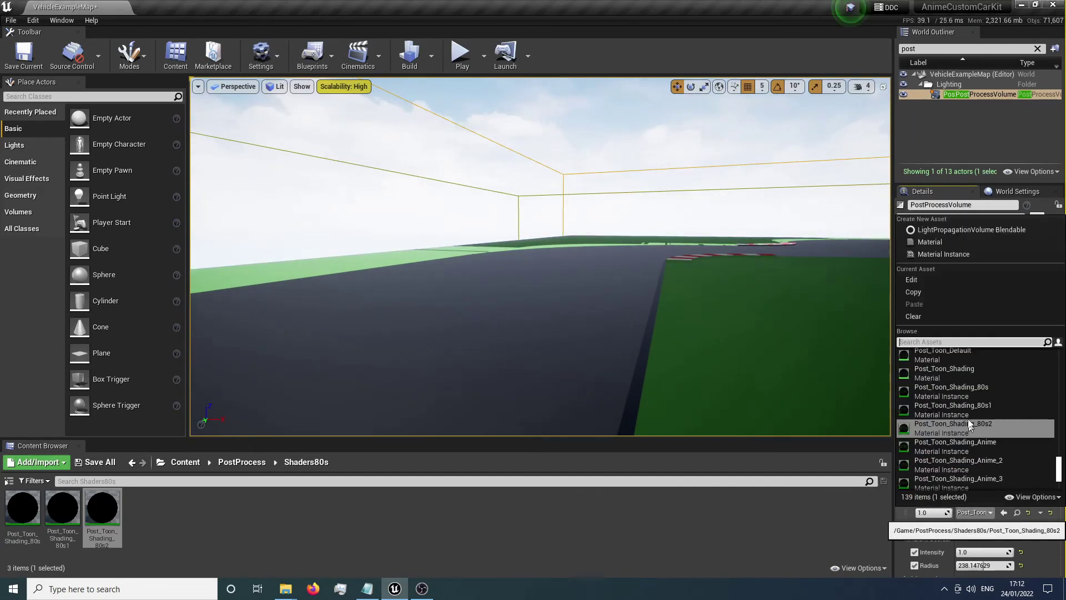
pyautogui.click(949, 317)
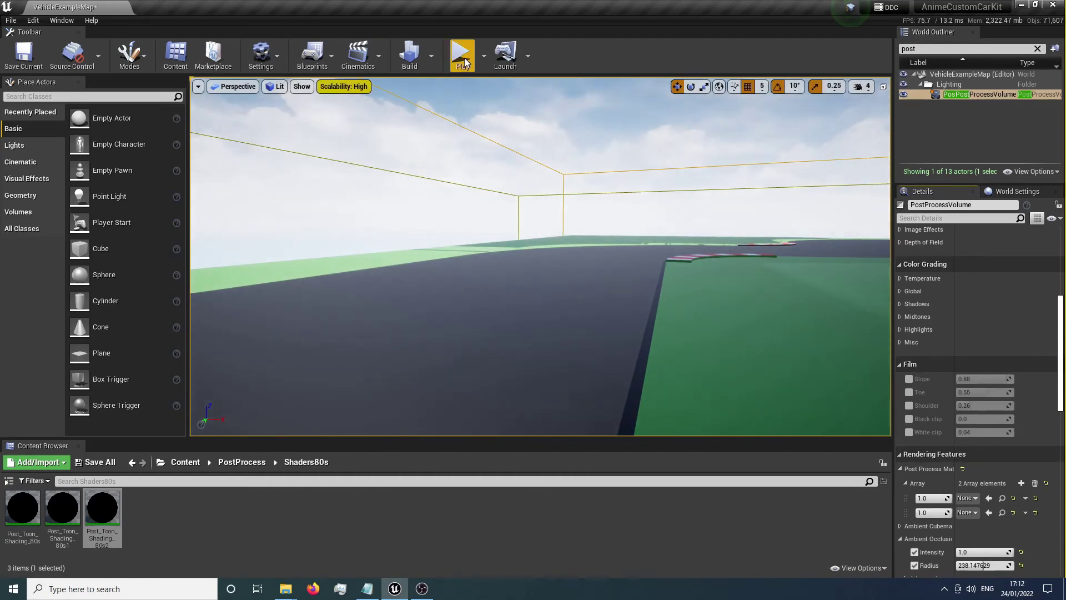
pyautogui.click(463, 56)
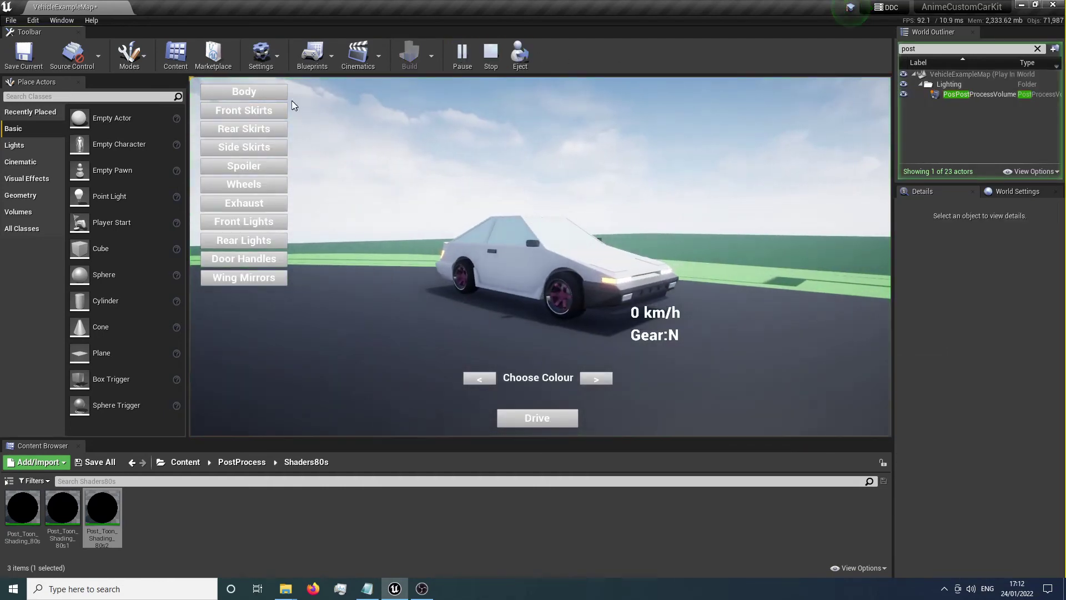
# Step: Switch the car body to the Golf and move to the next front skirt
pyautogui.click(276, 89)
pyautogui.click(465, 117)
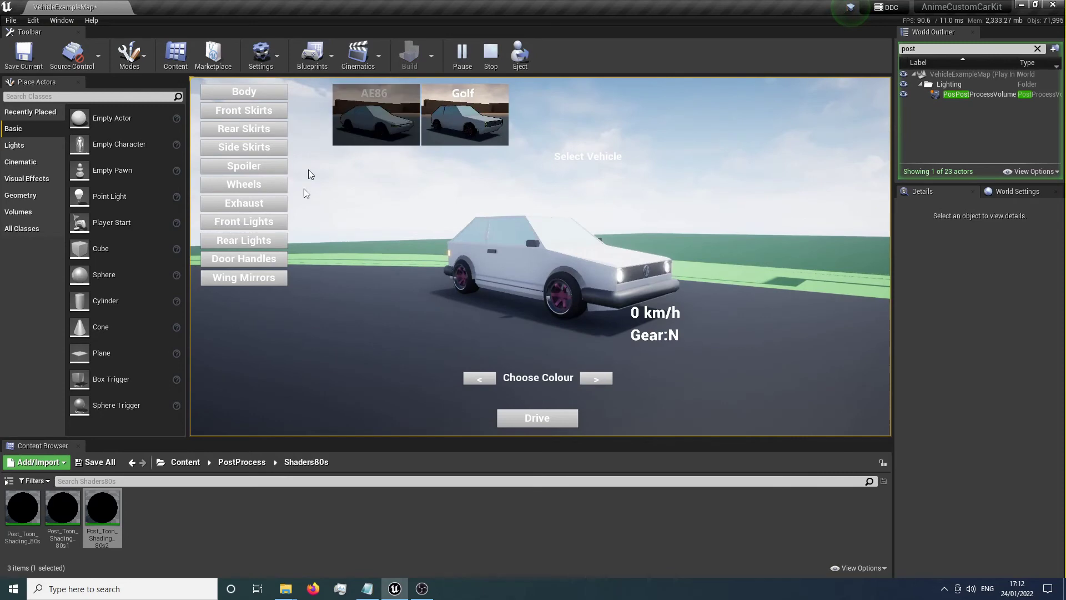
pyautogui.click(258, 111)
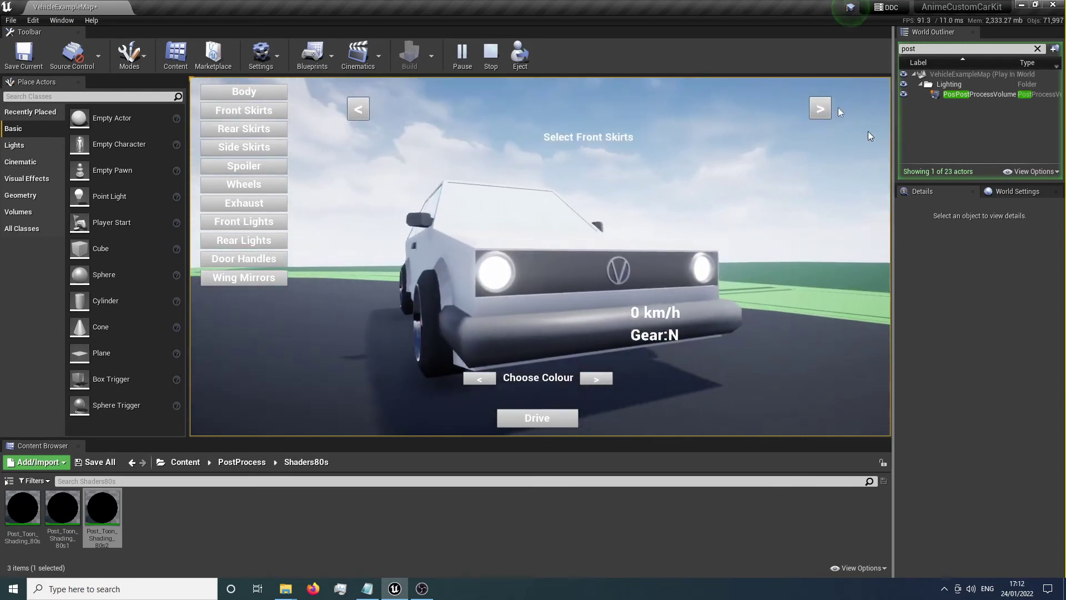
pyautogui.click(821, 108)
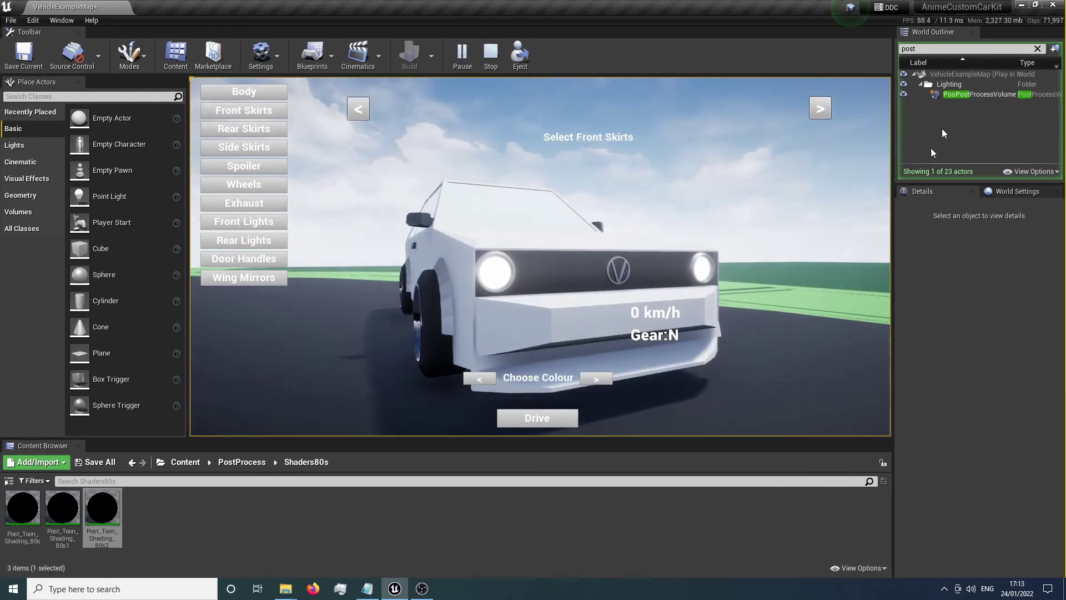
# Step: Assign the selected toon shading material to the PostProcessVolume's second material slot
pyautogui.click(958, 97)
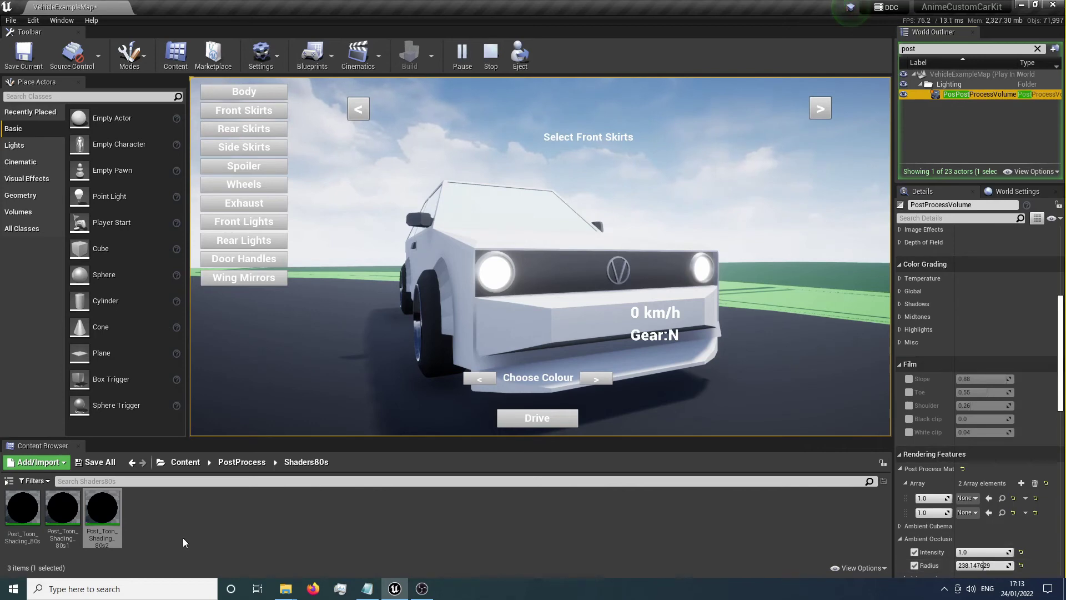
pyautogui.click(973, 514)
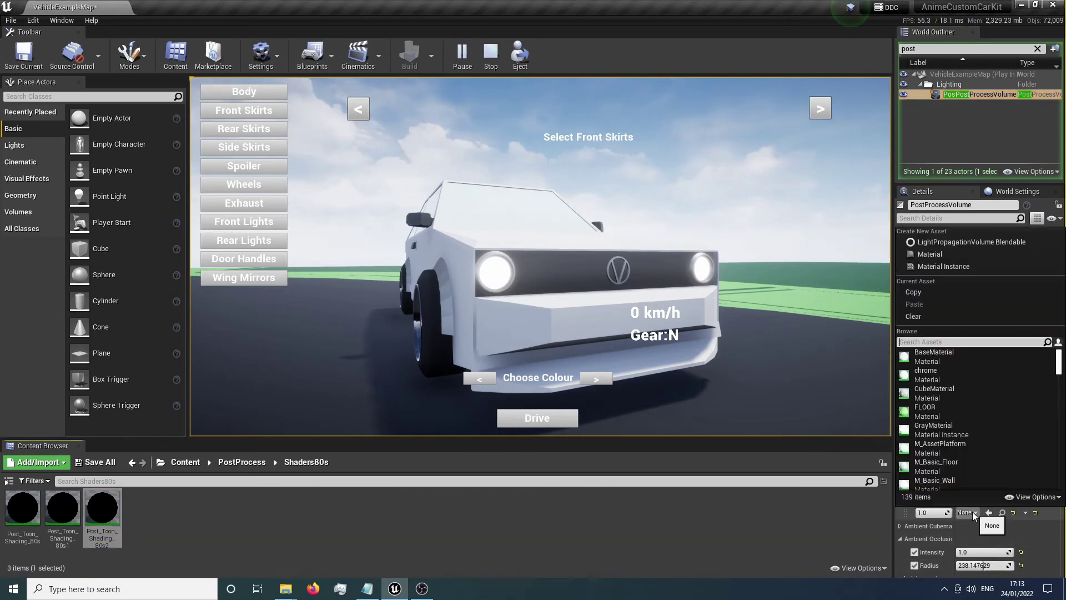
pyautogui.click(973, 535)
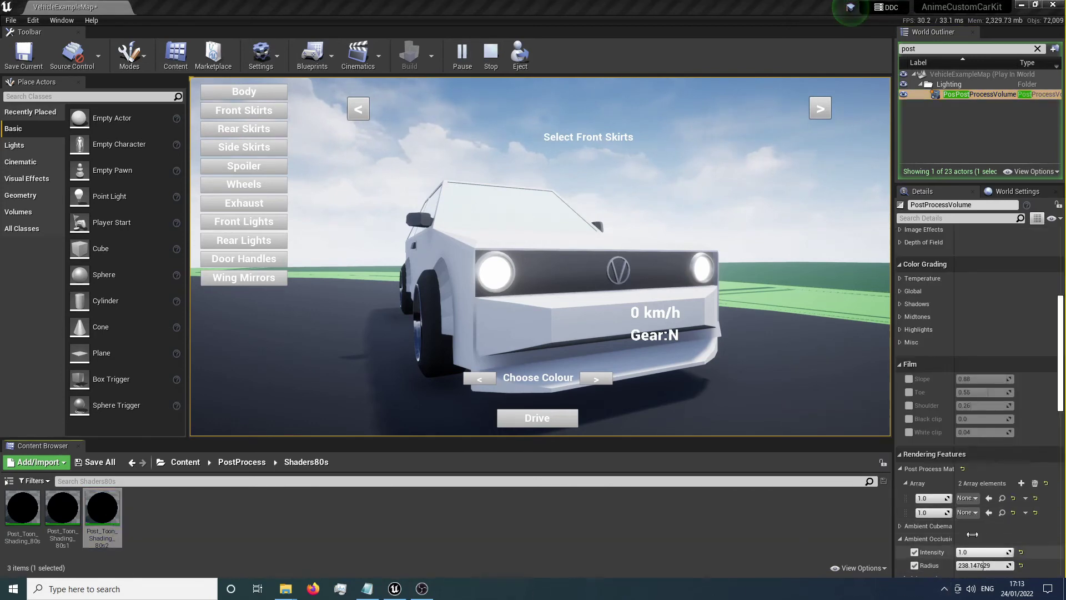
pyautogui.click(988, 512)
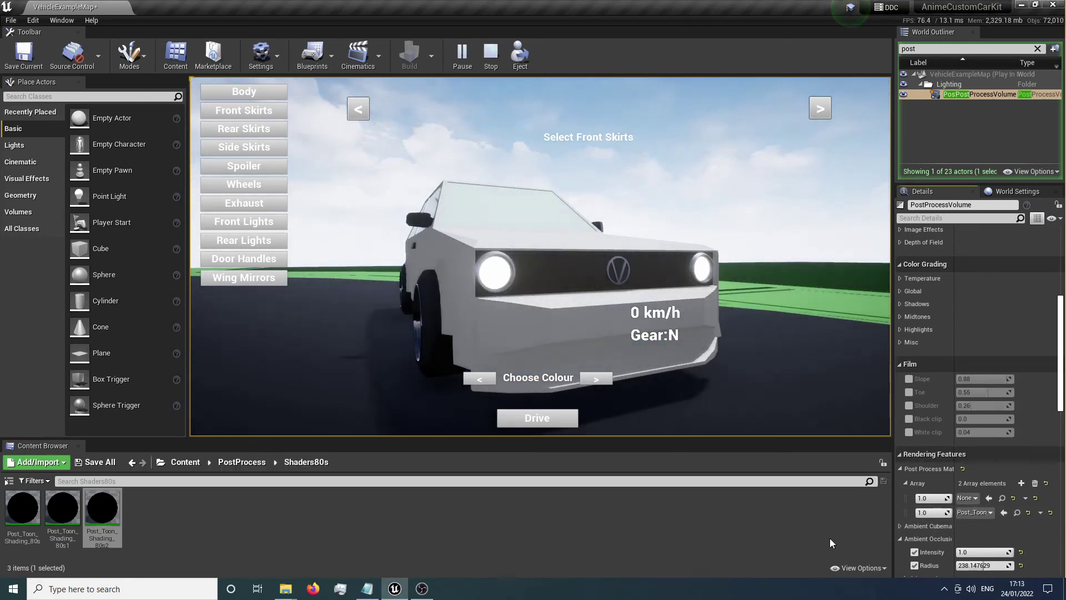
pyautogui.click(243, 461)
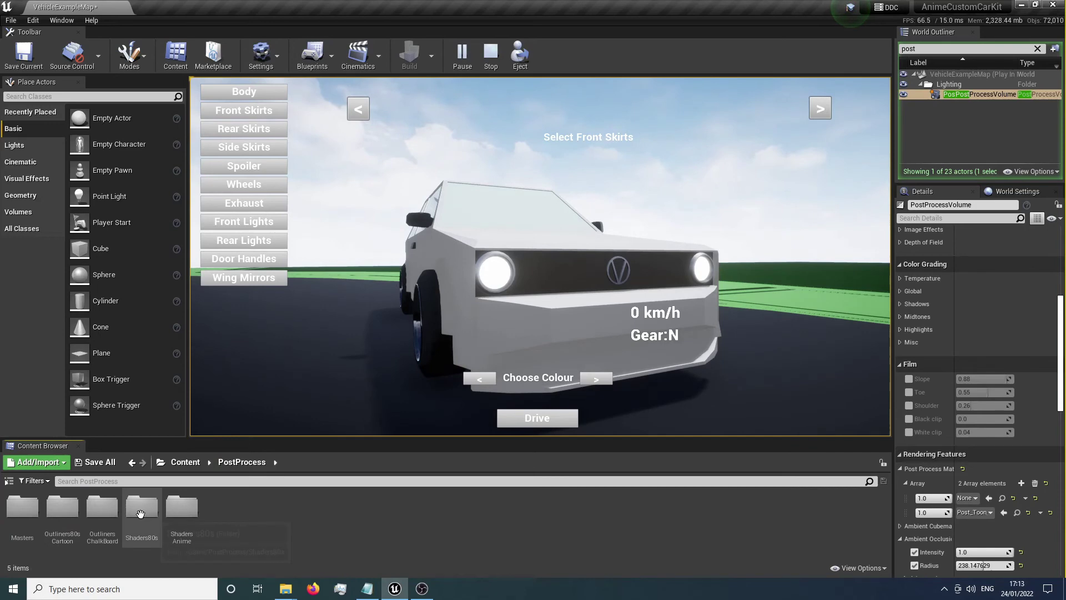
# Step: Put Post_Toon_80s_Cartoon from Outliners80sCartoon into the first post-process slot
pyautogui.doubleClick(62, 506)
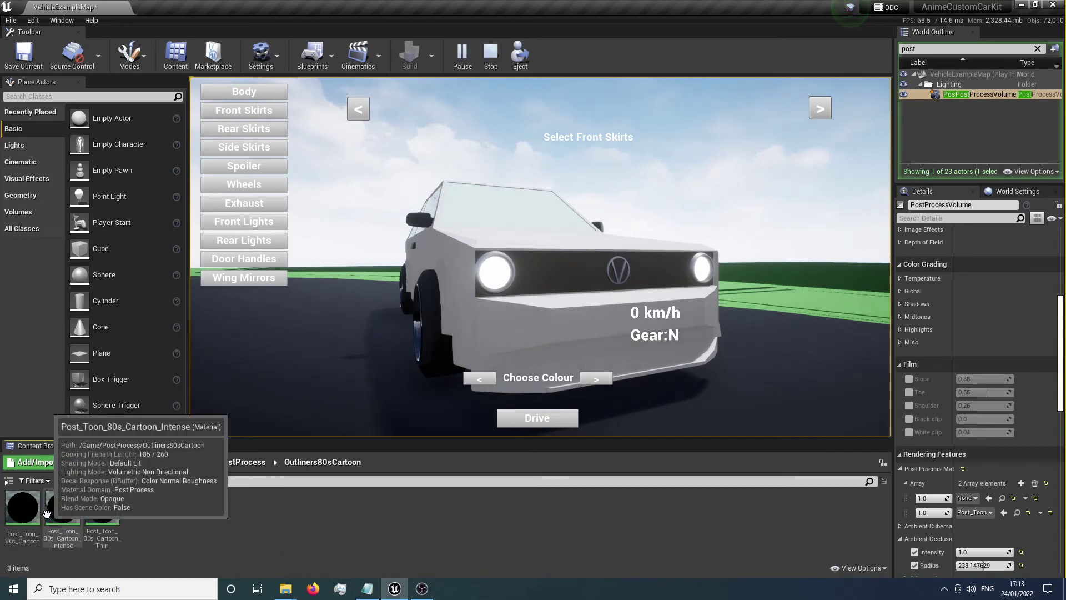
pyautogui.click(26, 505)
pyautogui.click(990, 497)
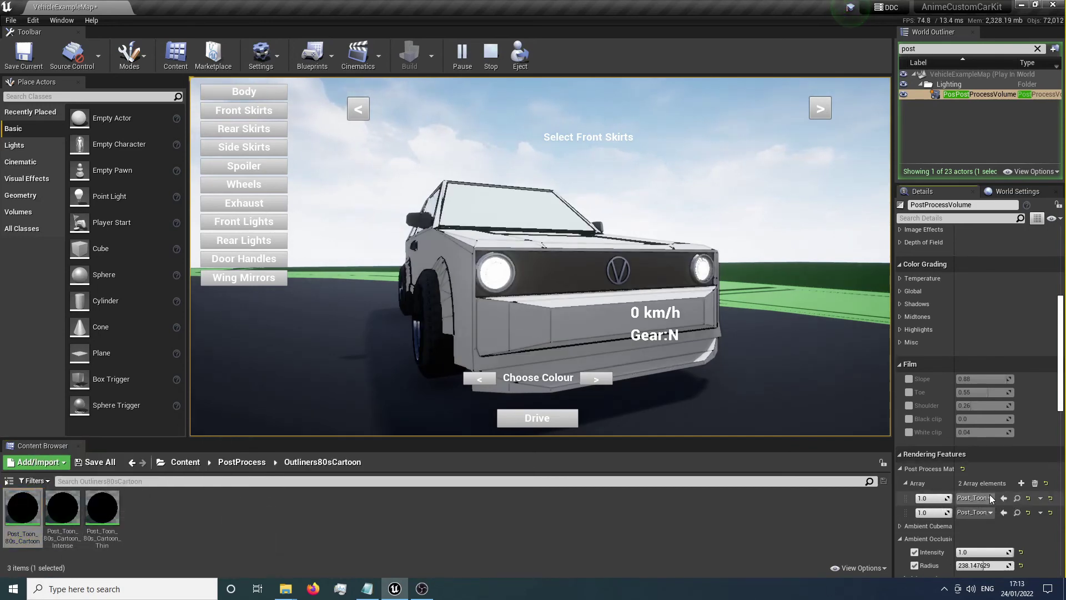
# Step: Cycle through the Golf's front, rear and side skirt variants
pyautogui.click(817, 108)
pyautogui.click(816, 108)
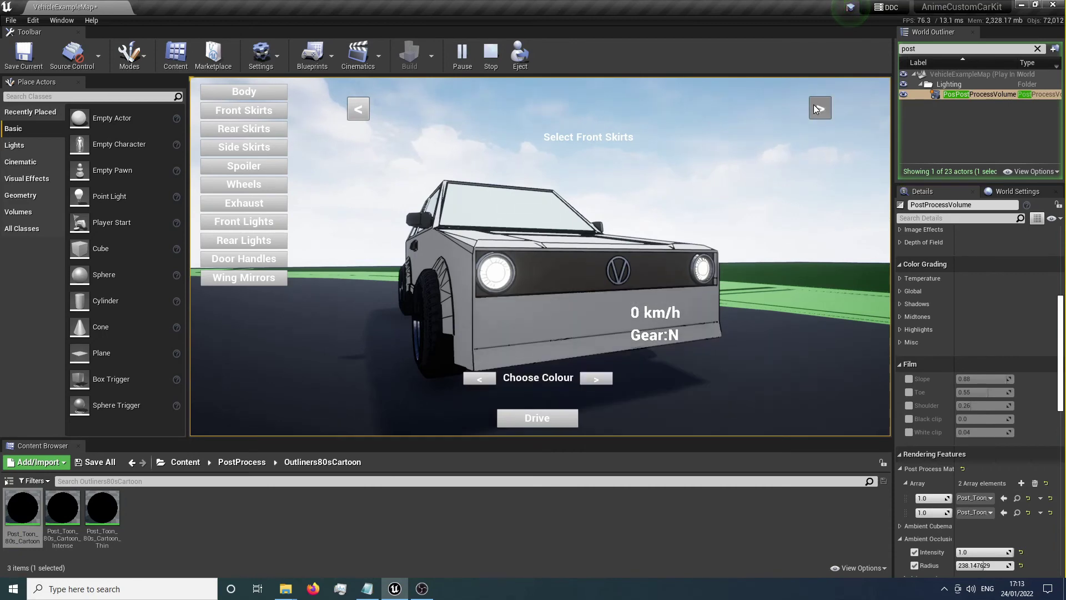
pyautogui.click(355, 108)
pyautogui.click(356, 110)
pyautogui.click(356, 110)
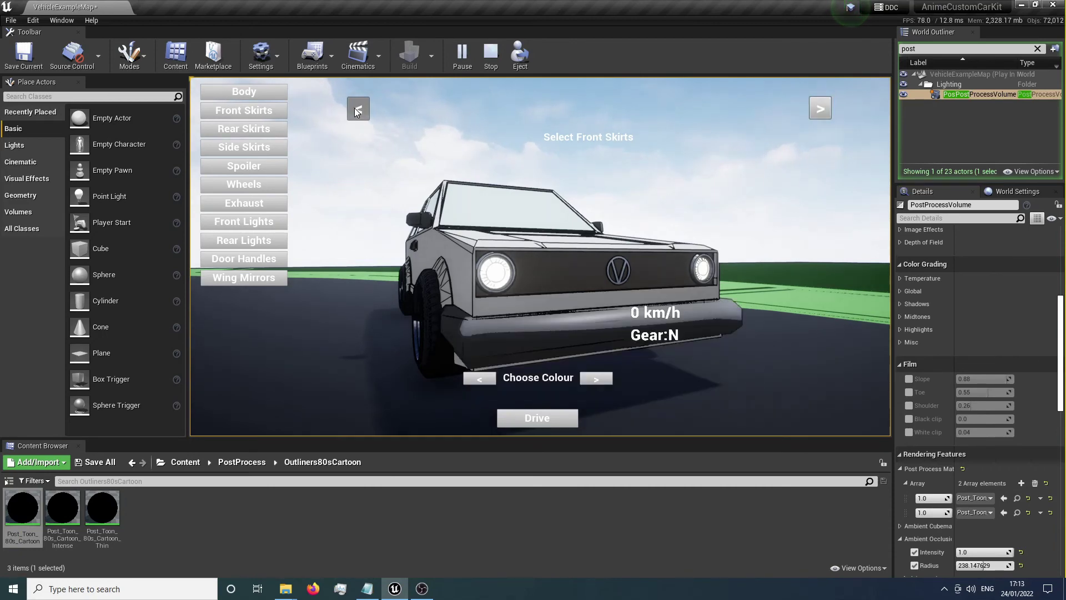
pyautogui.click(247, 129)
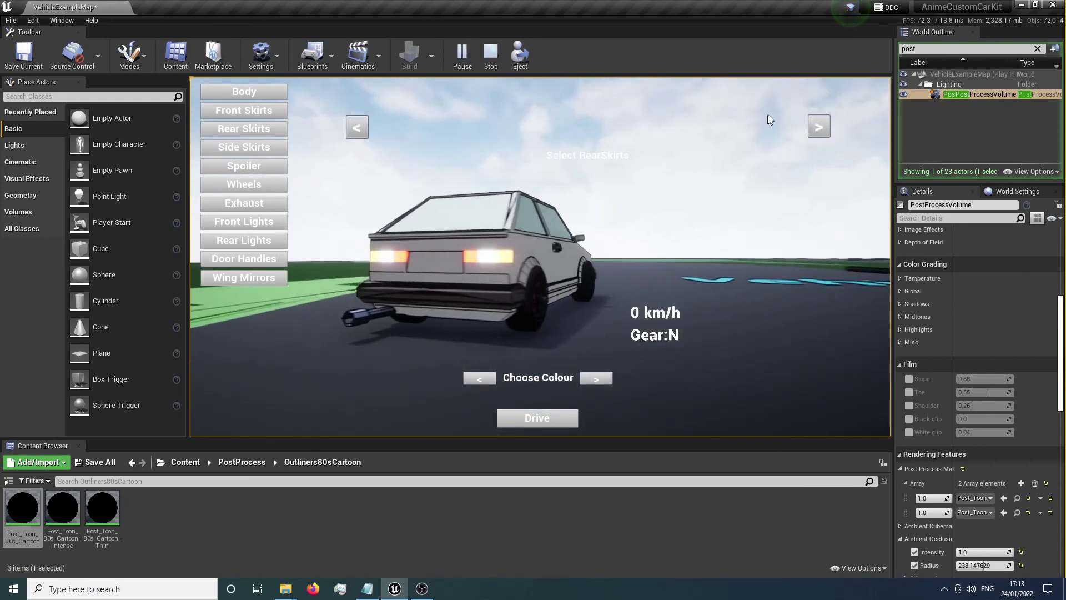
pyautogui.click(822, 101)
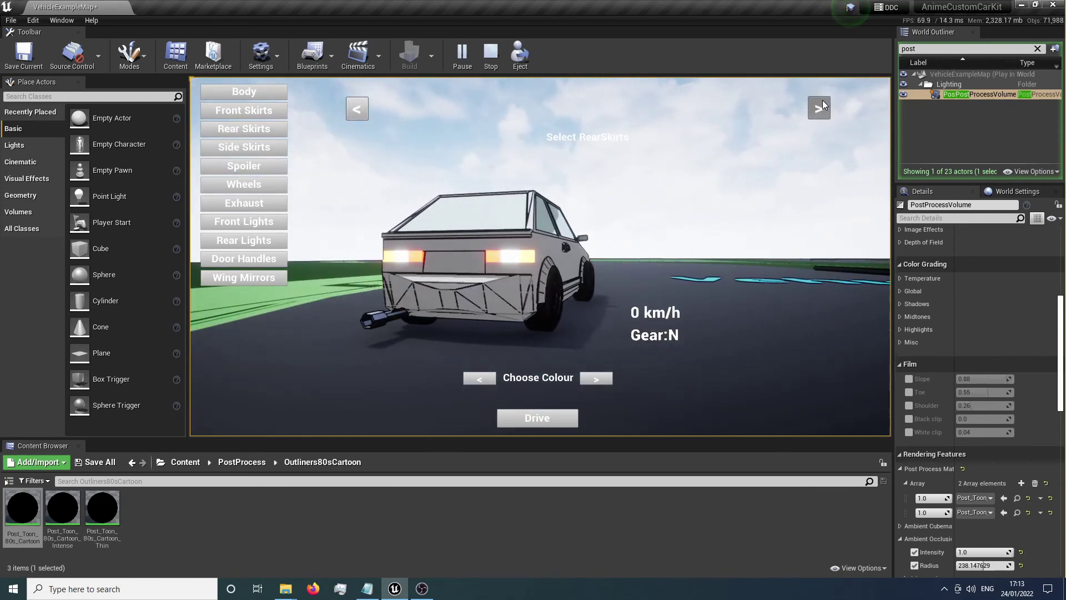
pyautogui.click(821, 103)
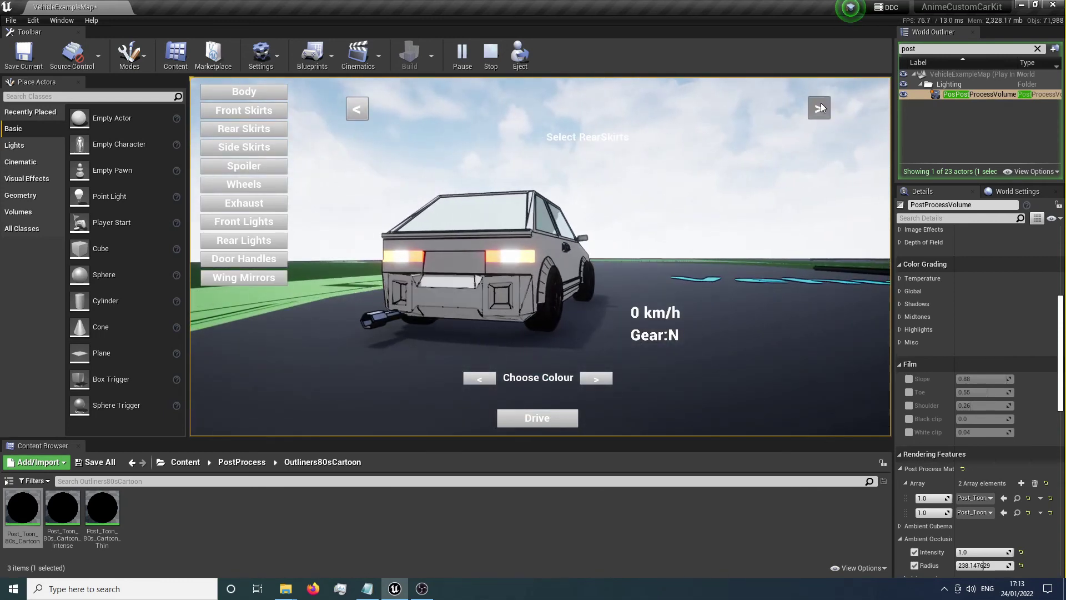
pyautogui.click(268, 143)
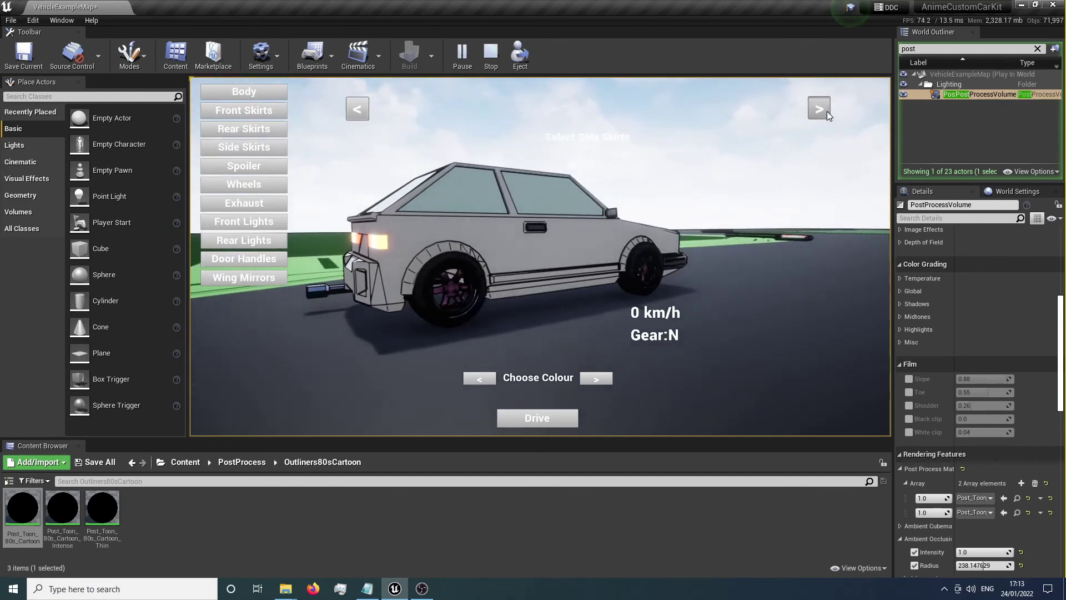
pyautogui.click(827, 111)
pyautogui.click(828, 111)
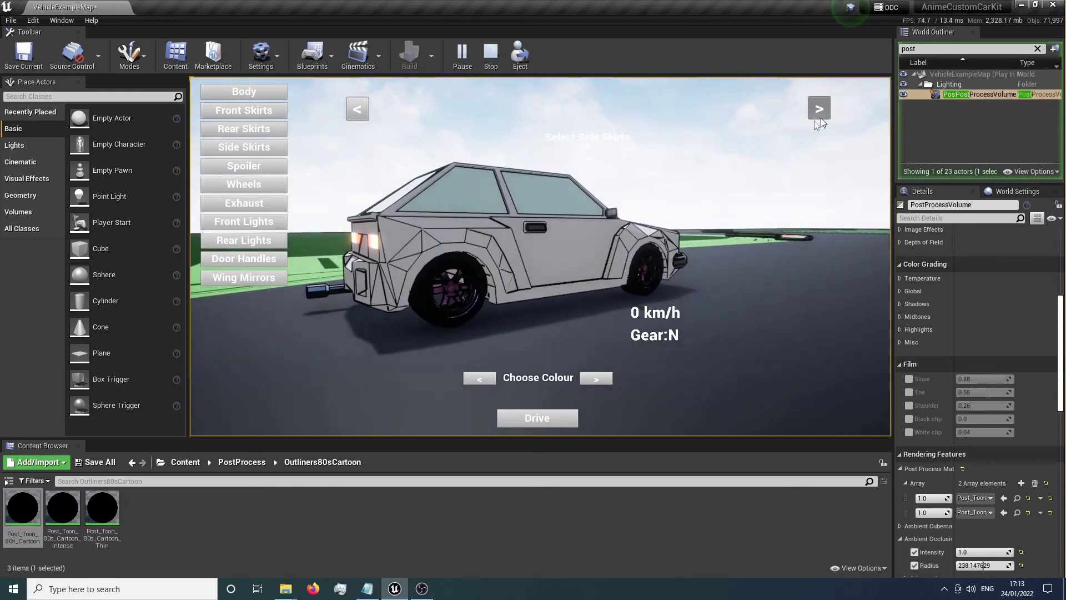
# Step: Try Post_Toon_80s_Cartoon_Intense in the first slot, then replace it with Post_Toon_80s_Cartoon_Thin
pyautogui.click(62, 508)
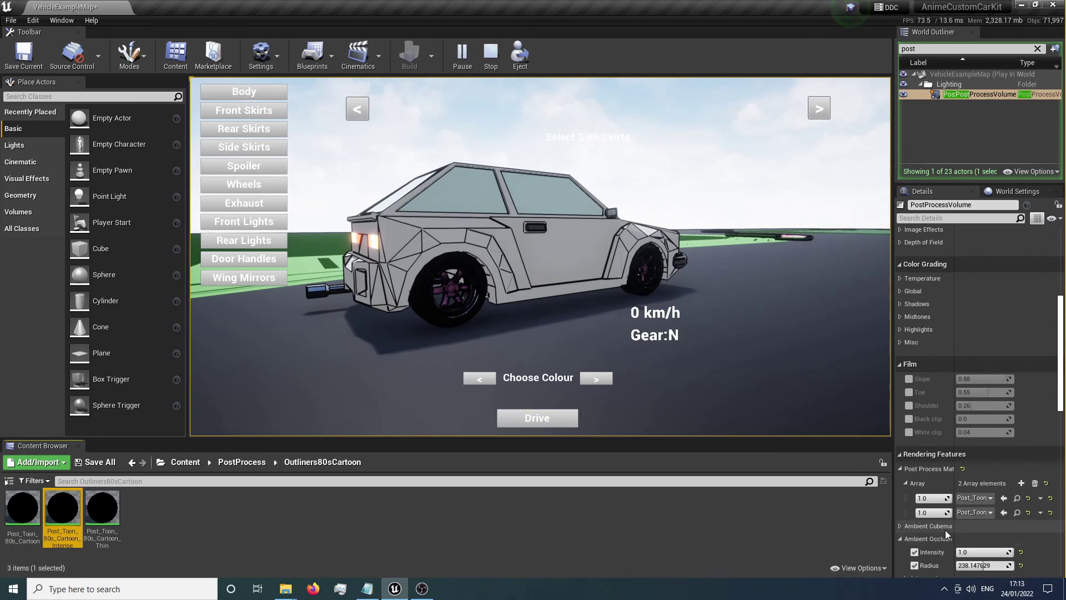
pyautogui.click(1003, 498)
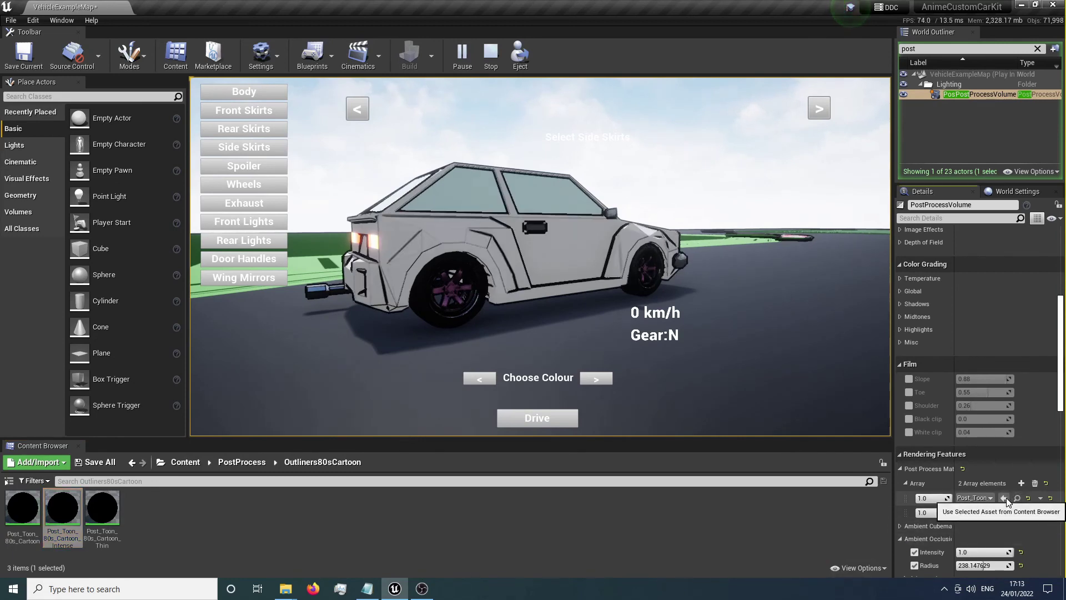
pyautogui.click(102, 508)
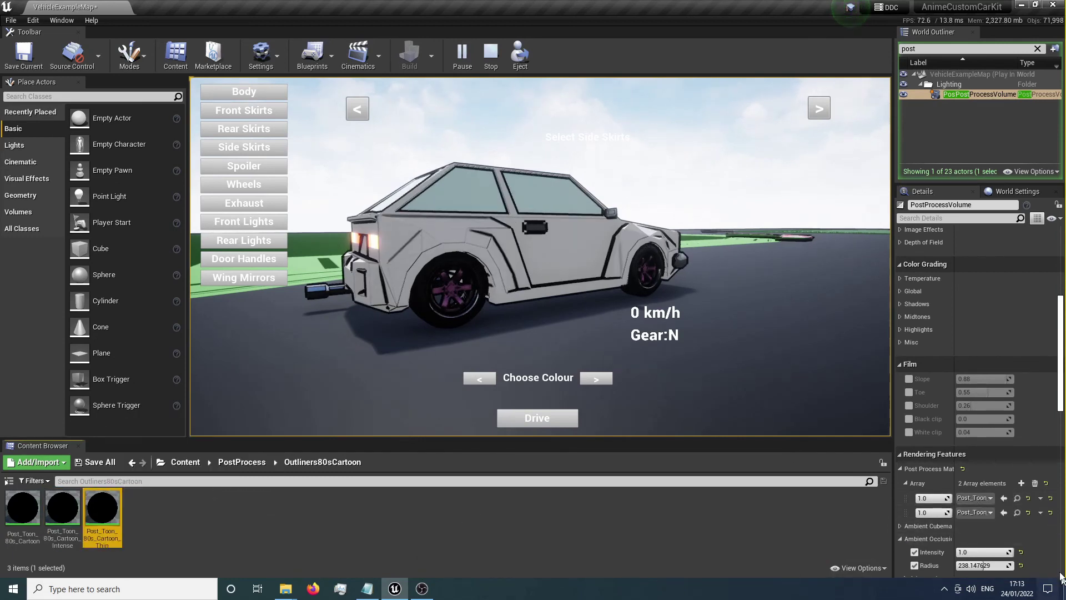
pyautogui.click(1005, 499)
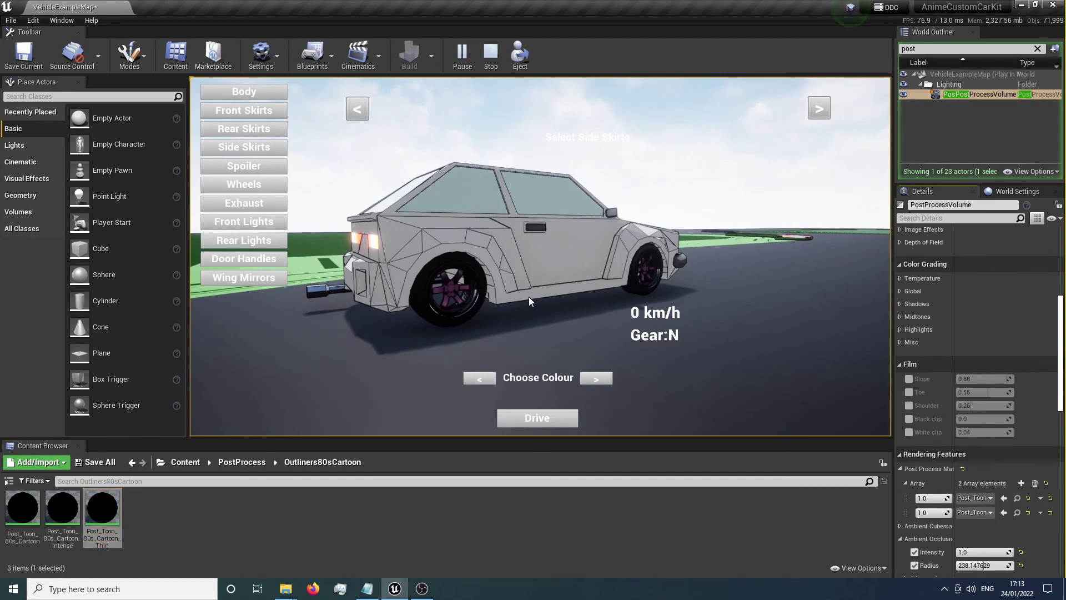
# Step: Open the rear skirt options and step forward through two rear skirt variants
pyautogui.click(249, 126)
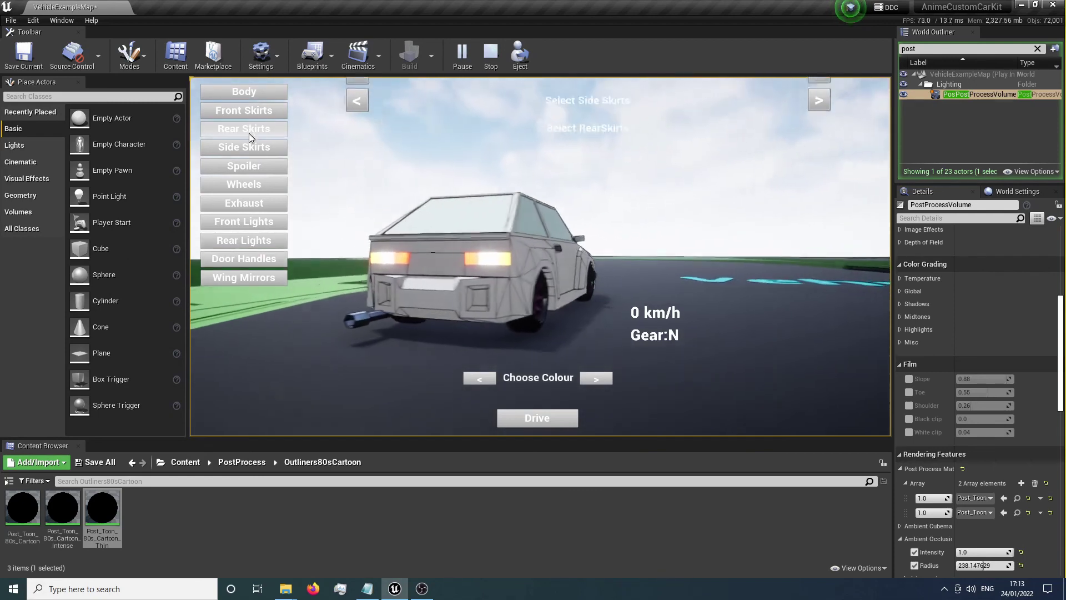
pyautogui.click(810, 112)
pyautogui.click(811, 112)
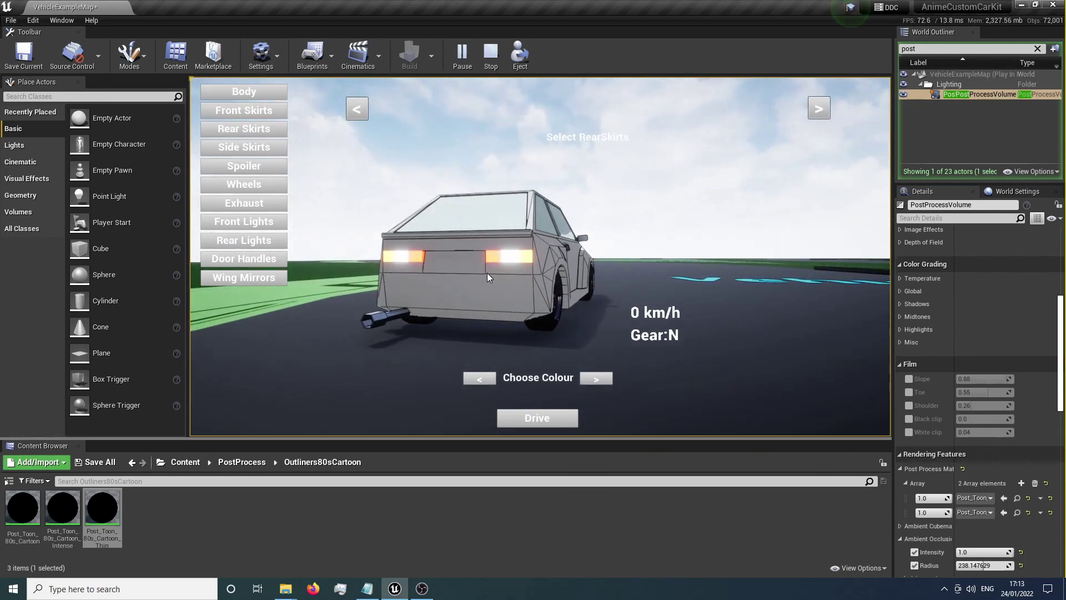